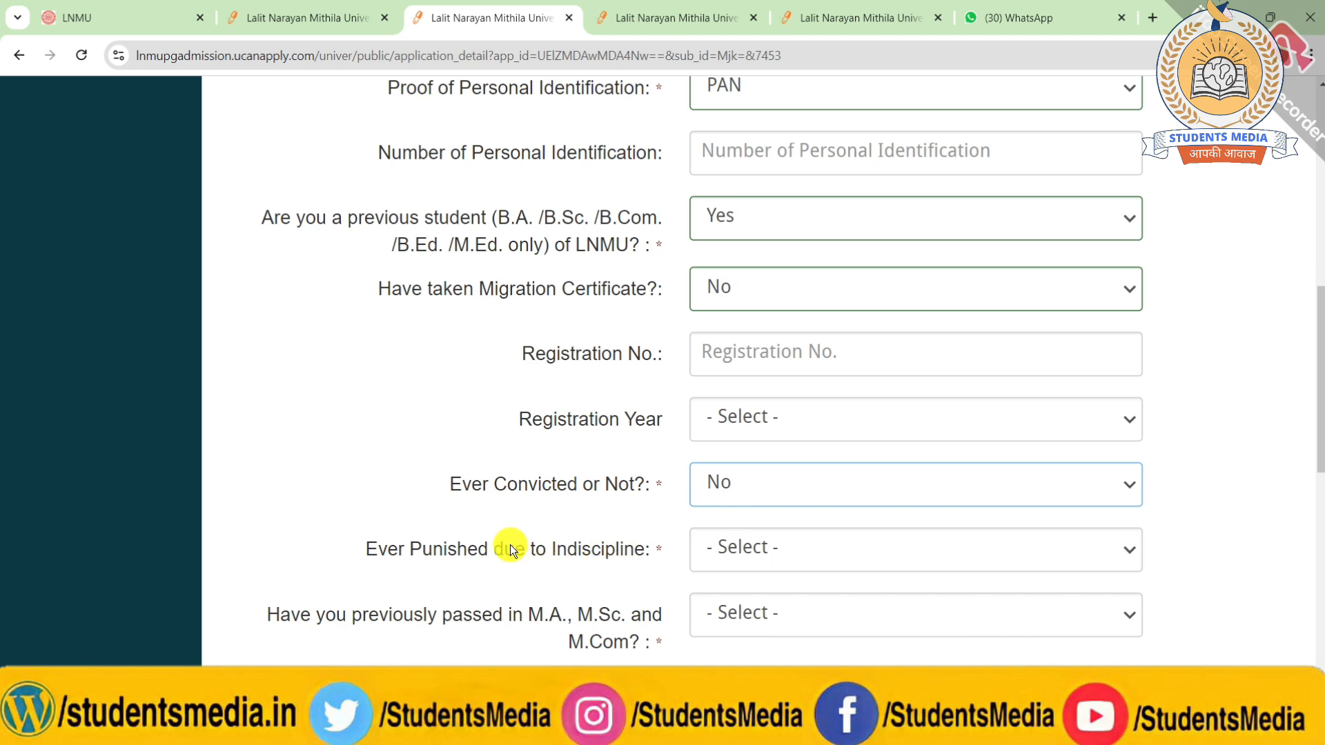
# Step: Answer No to both being punished for indiscipline and having previously passed M.A., M.Sc. and M.Com
pyautogui.click(754, 542)
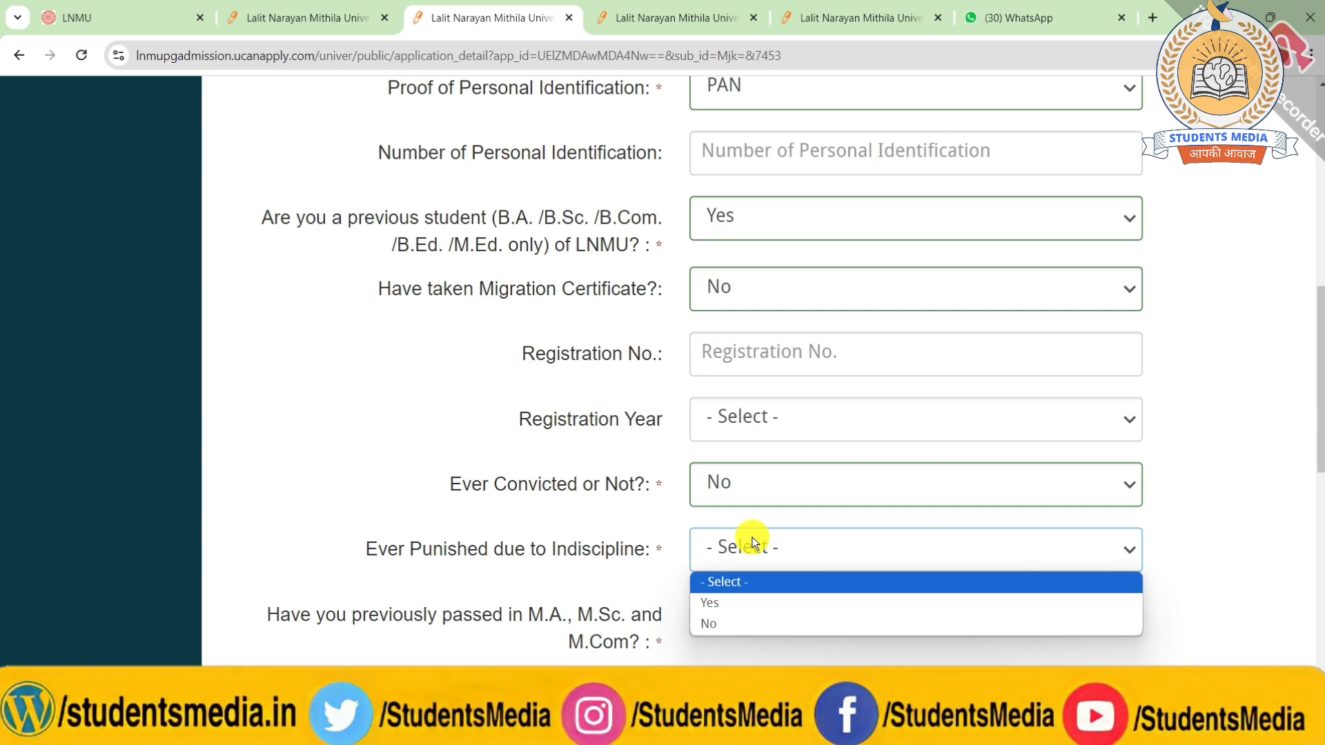
pyautogui.click(710, 620)
pyautogui.scroll(-2, 708, 615)
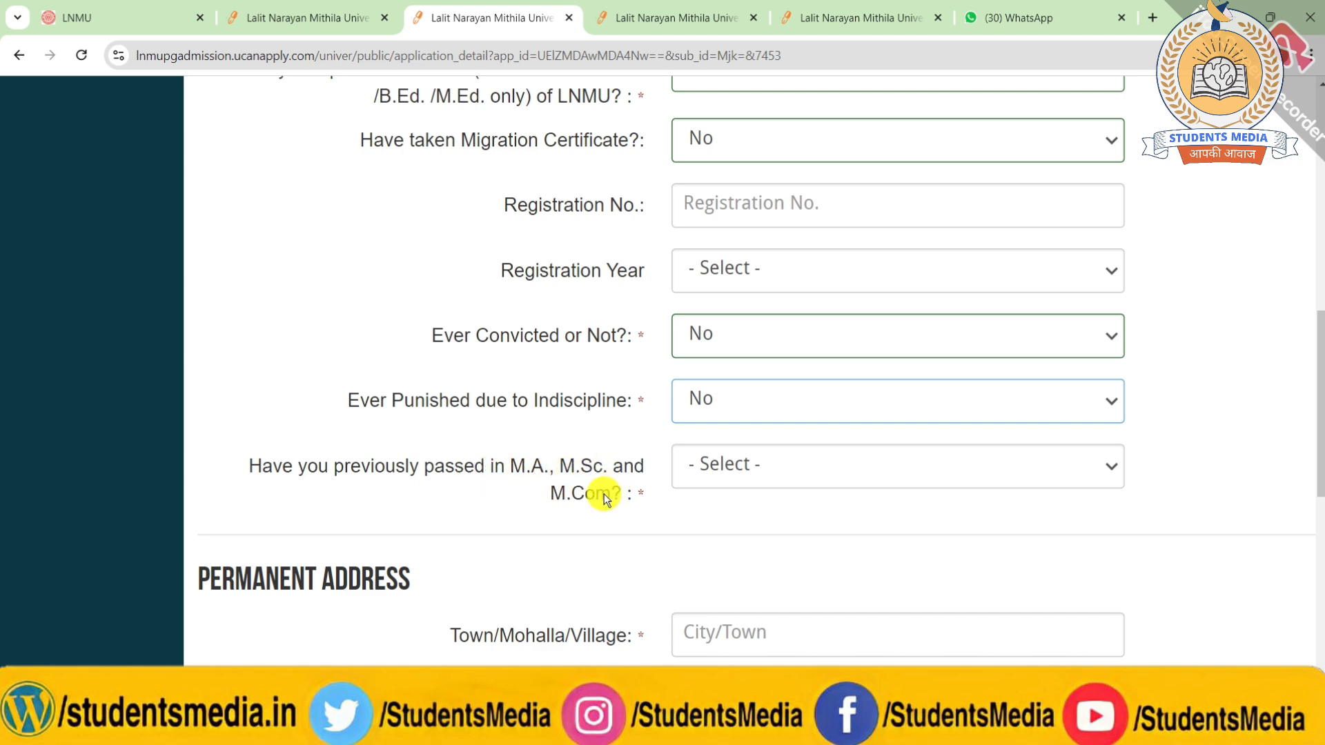
pyautogui.click(722, 466)
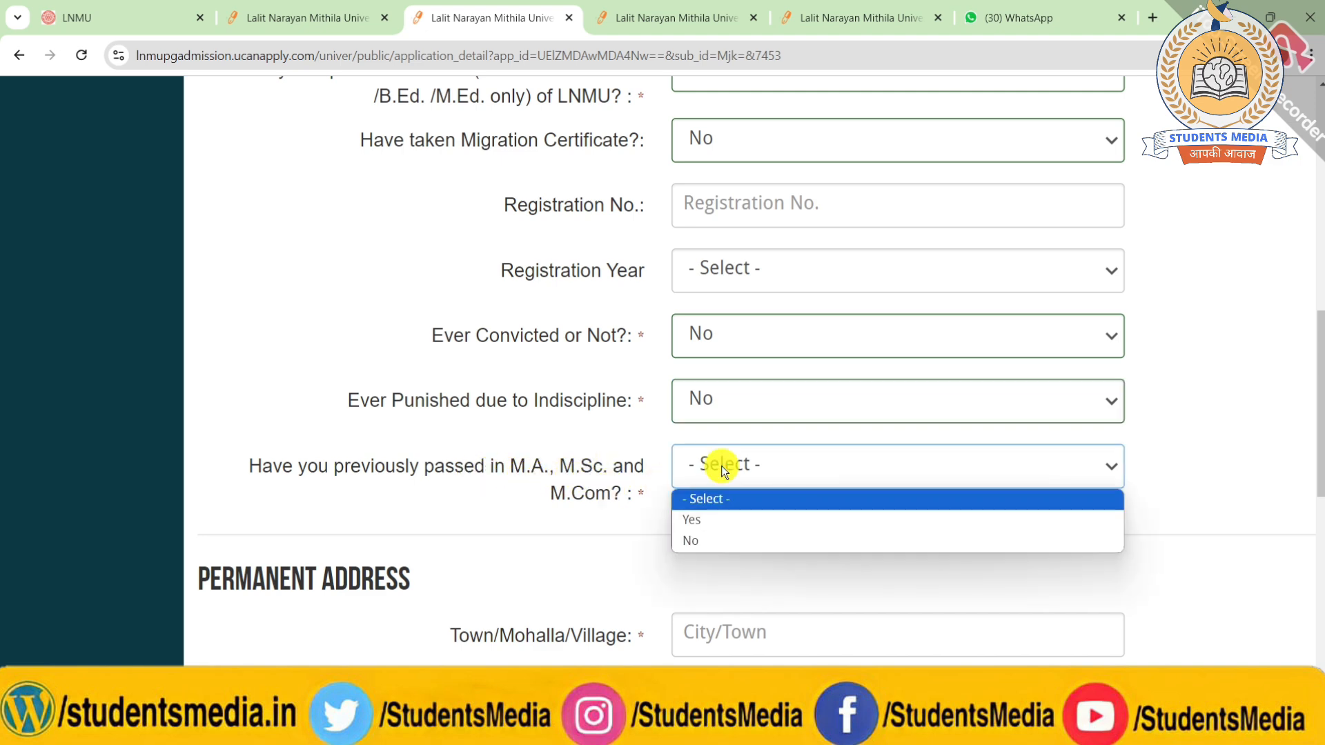
pyautogui.click(699, 533)
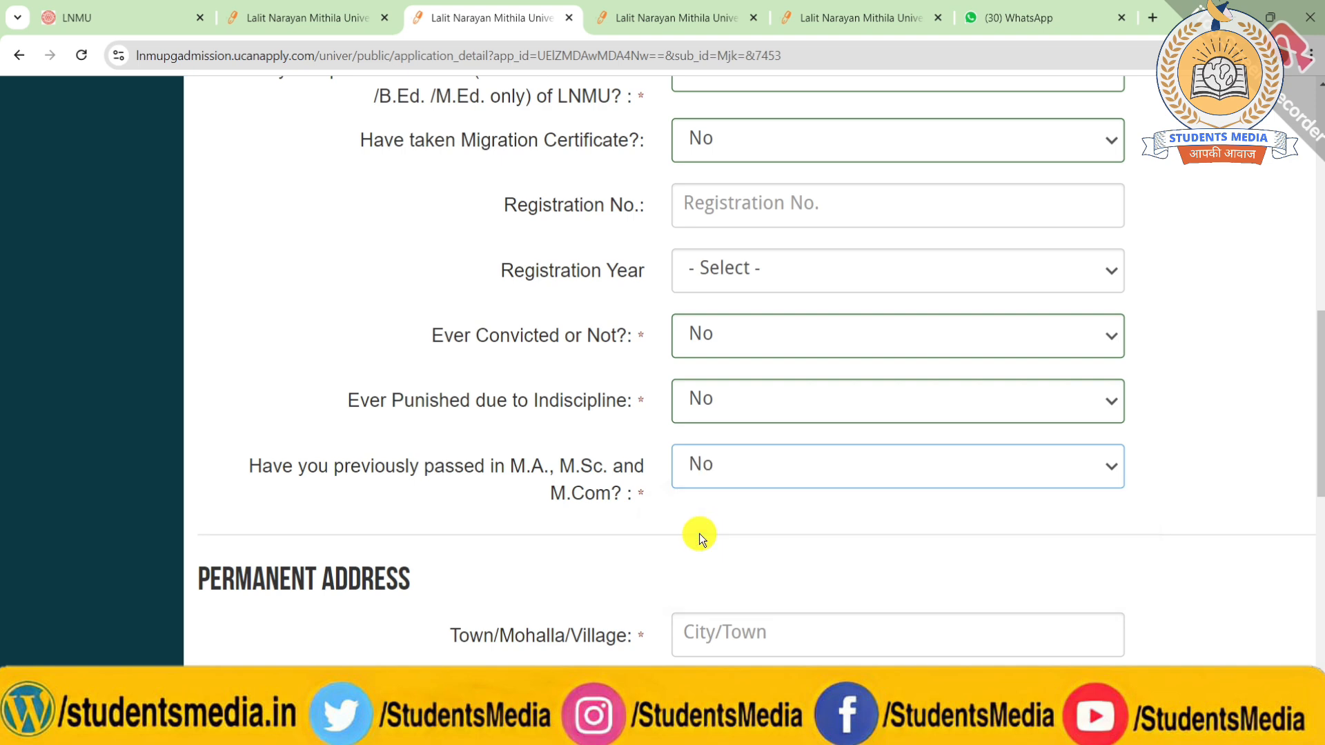
# Step: Examine the permanent and correspondence address sections, including the same-as-permanent option and the alternate mobile number field
pyautogui.scroll(-5, 699, 533)
pyautogui.scroll(-2, 699, 533)
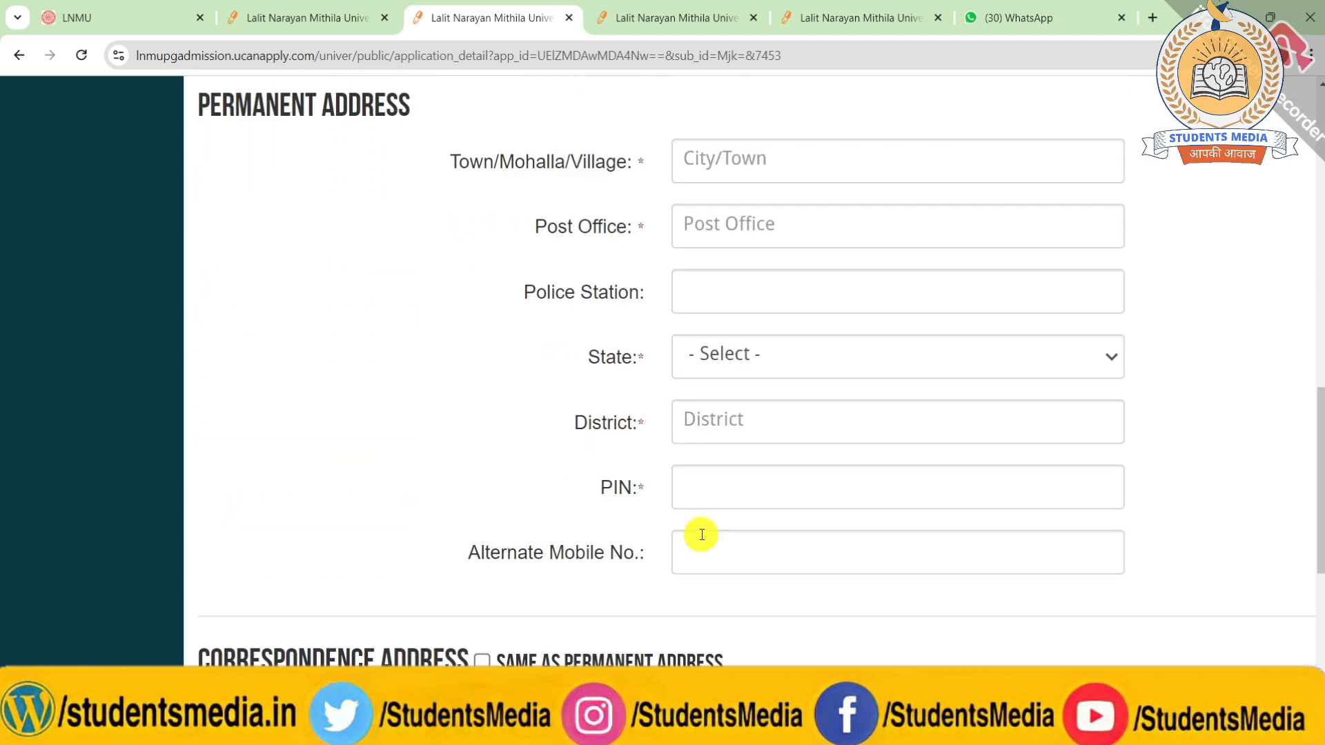
pyautogui.scroll(1, 698, 533)
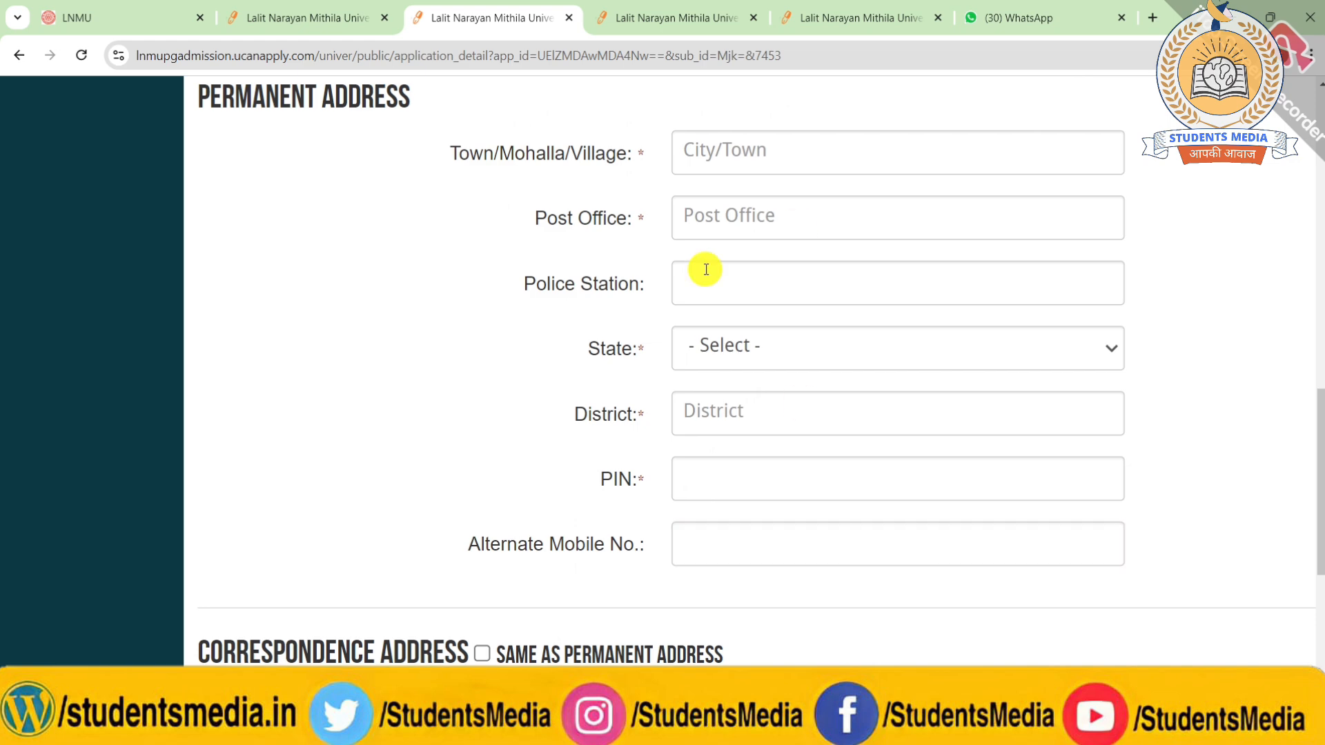
pyautogui.scroll(-4, 752, 346)
pyautogui.scroll(-1, 752, 353)
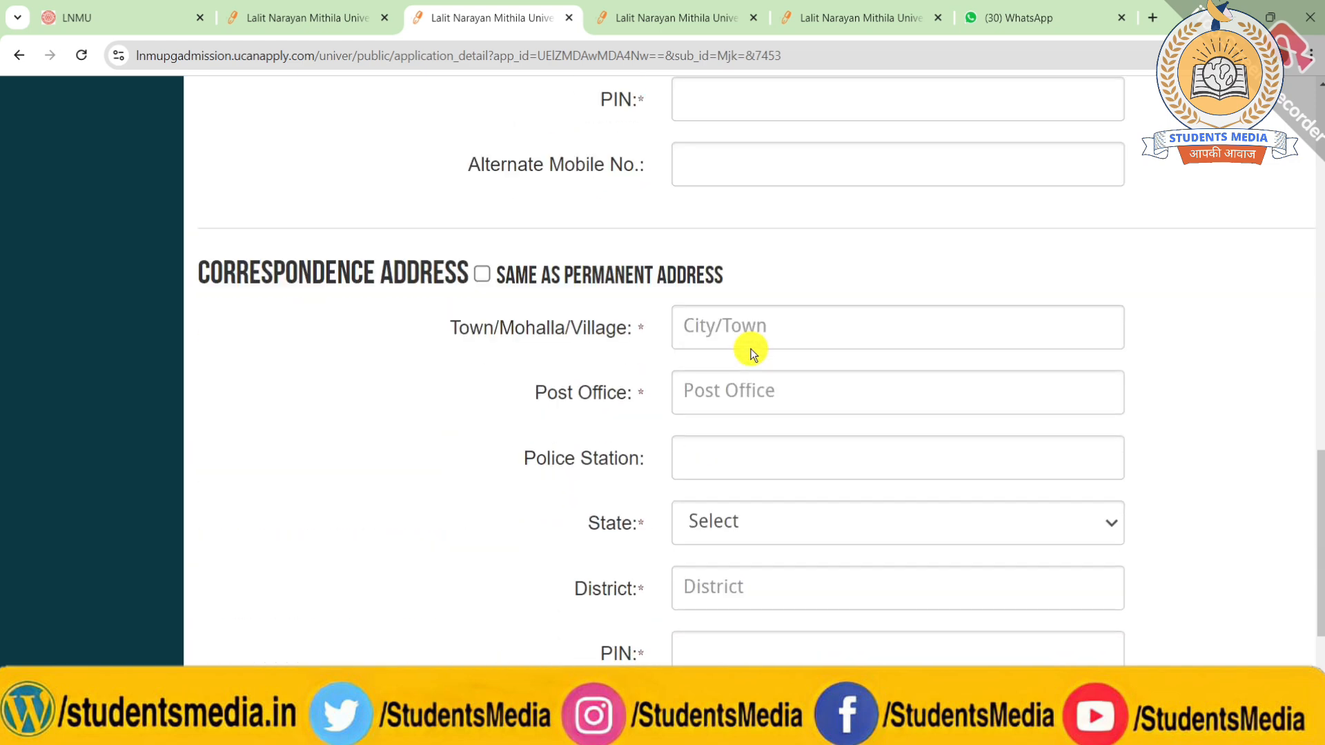
pyautogui.scroll(4, 744, 509)
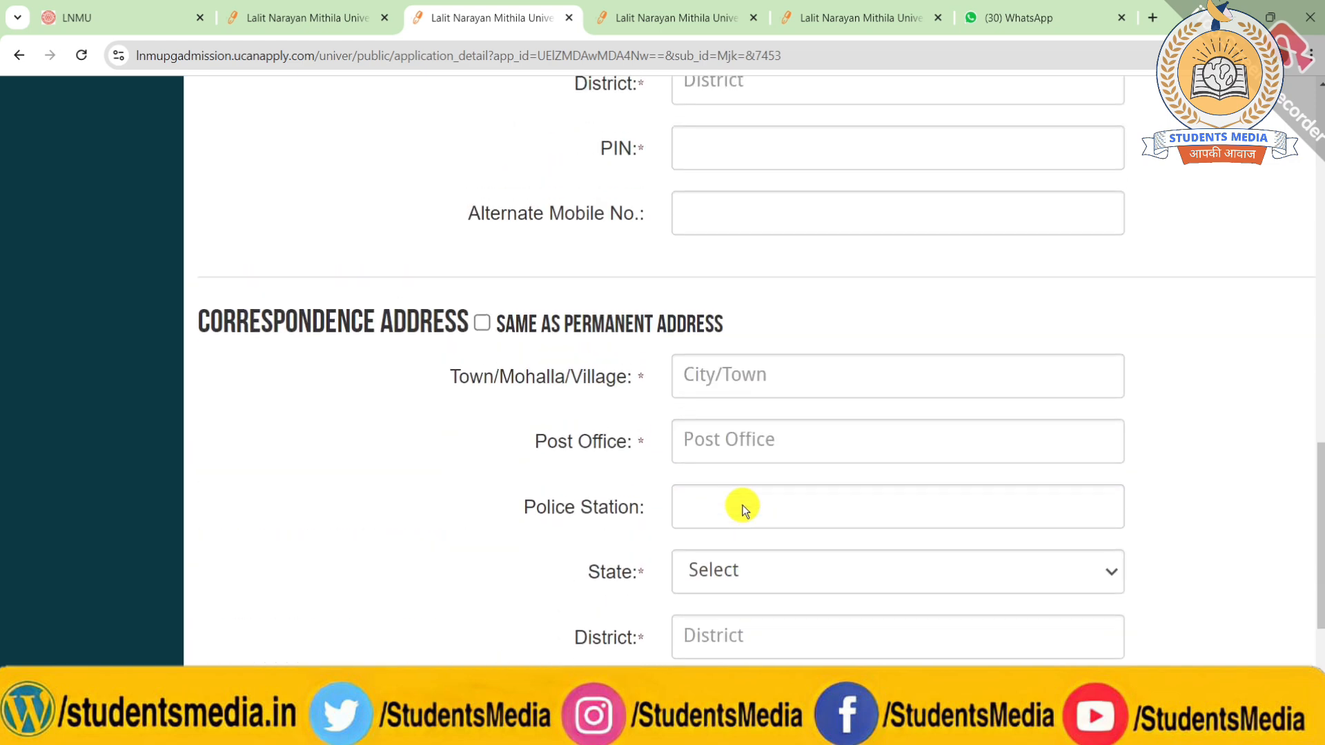
pyautogui.scroll(1, 744, 506)
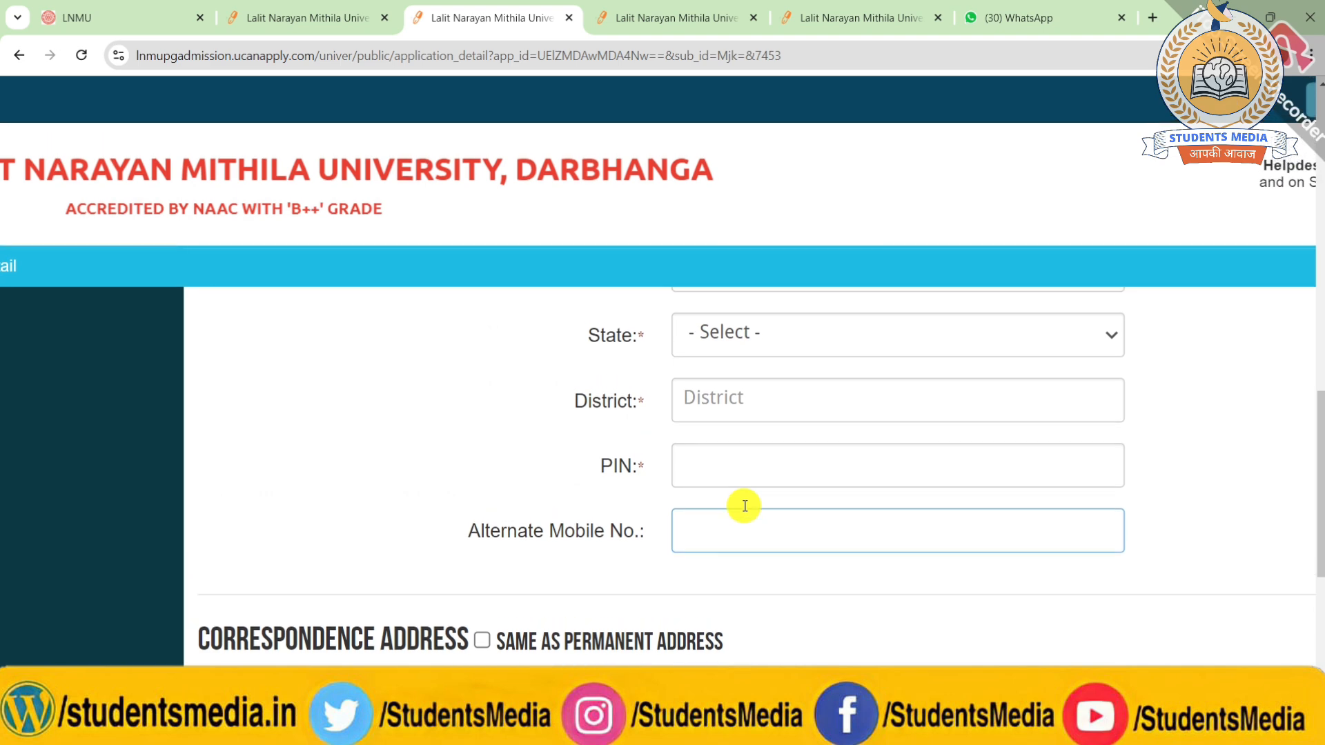
pyautogui.scroll(-1, 744, 506)
pyautogui.scroll(-1, 744, 506)
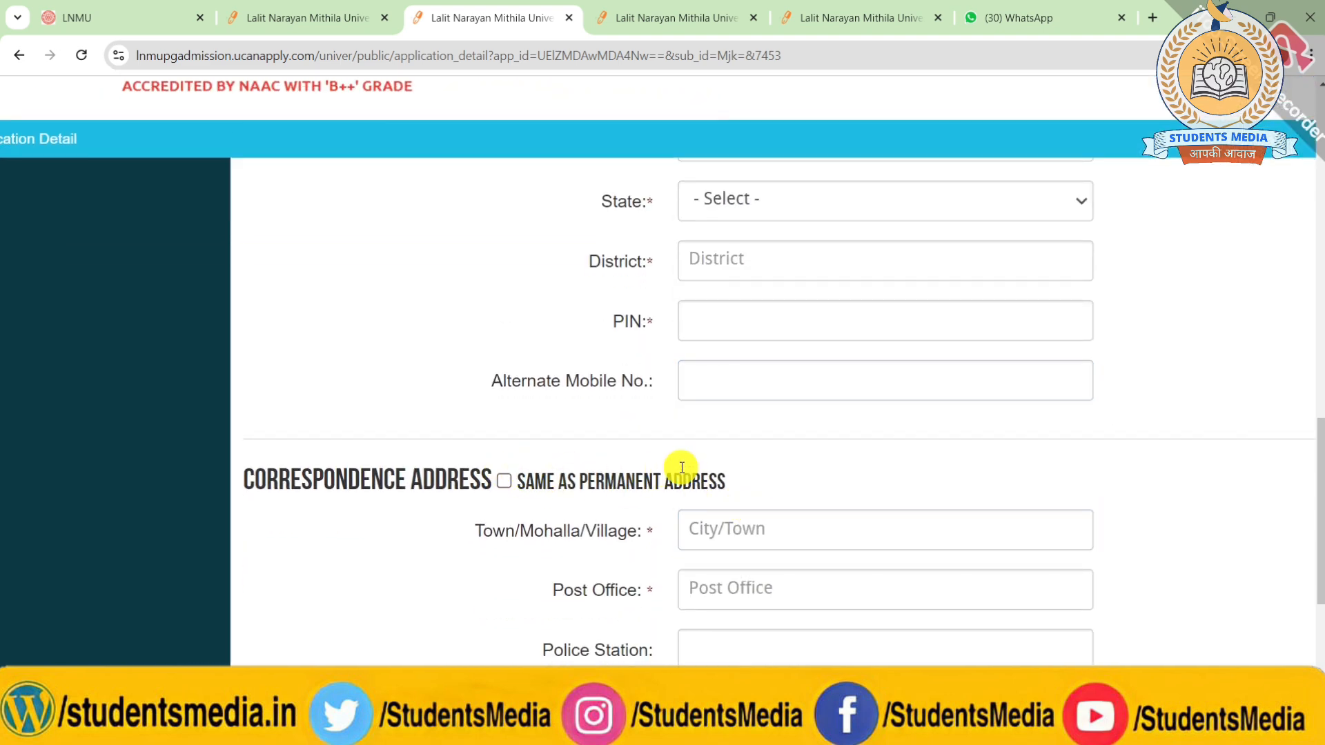
pyautogui.scroll(-1, 682, 468)
pyautogui.scroll(-2, 685, 468)
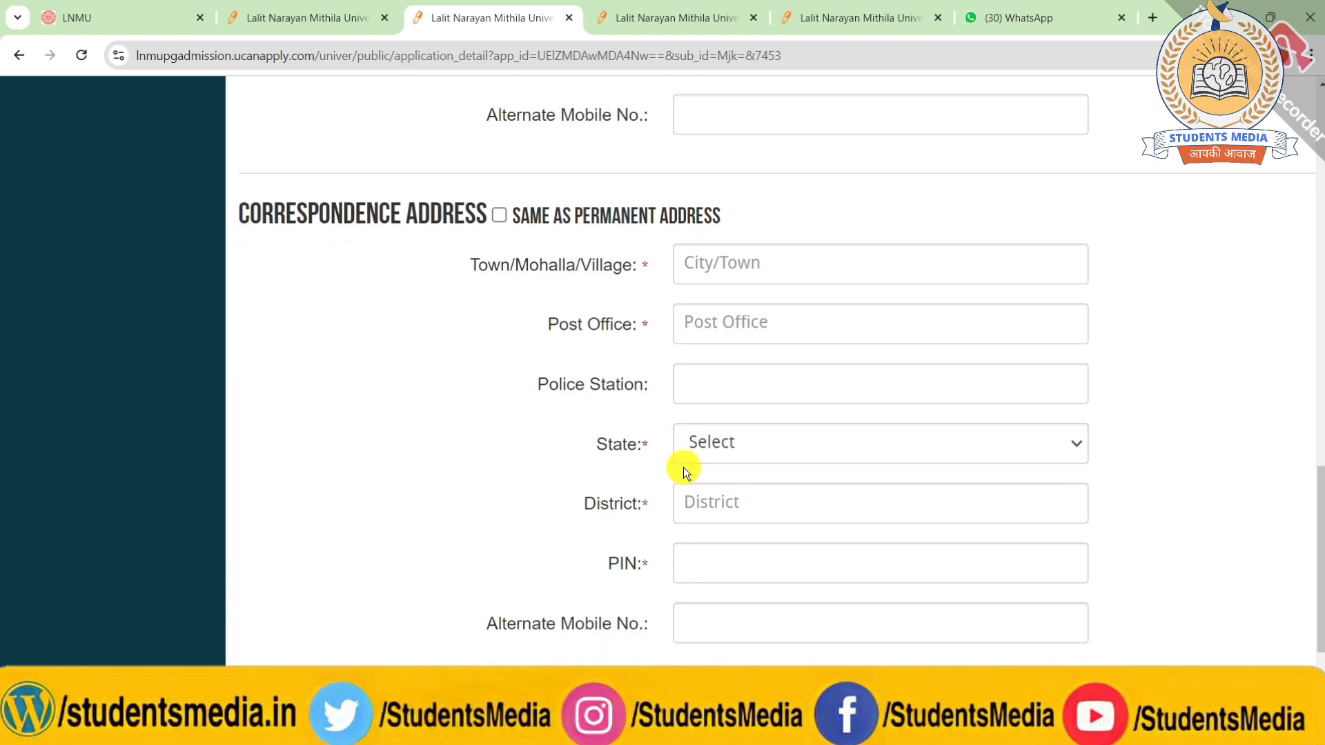
pyautogui.scroll(-1, 683, 466)
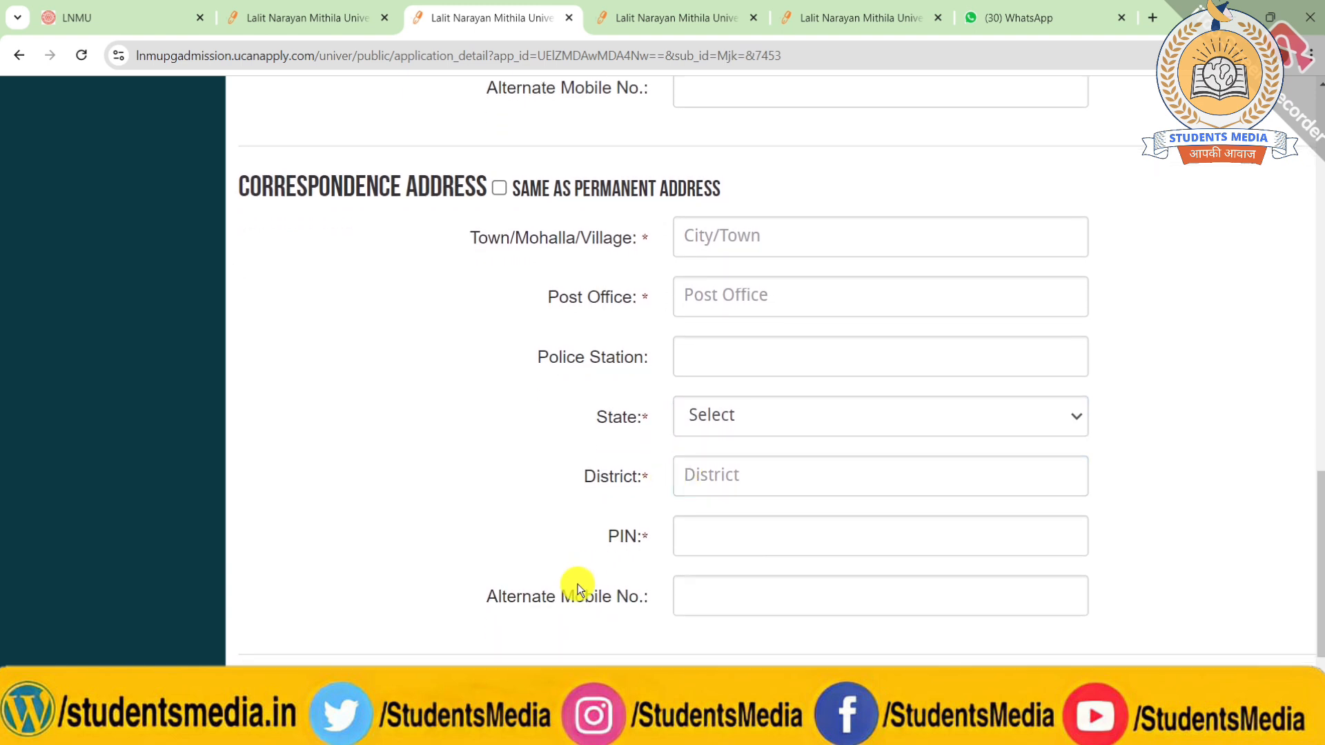
pyautogui.click(713, 591)
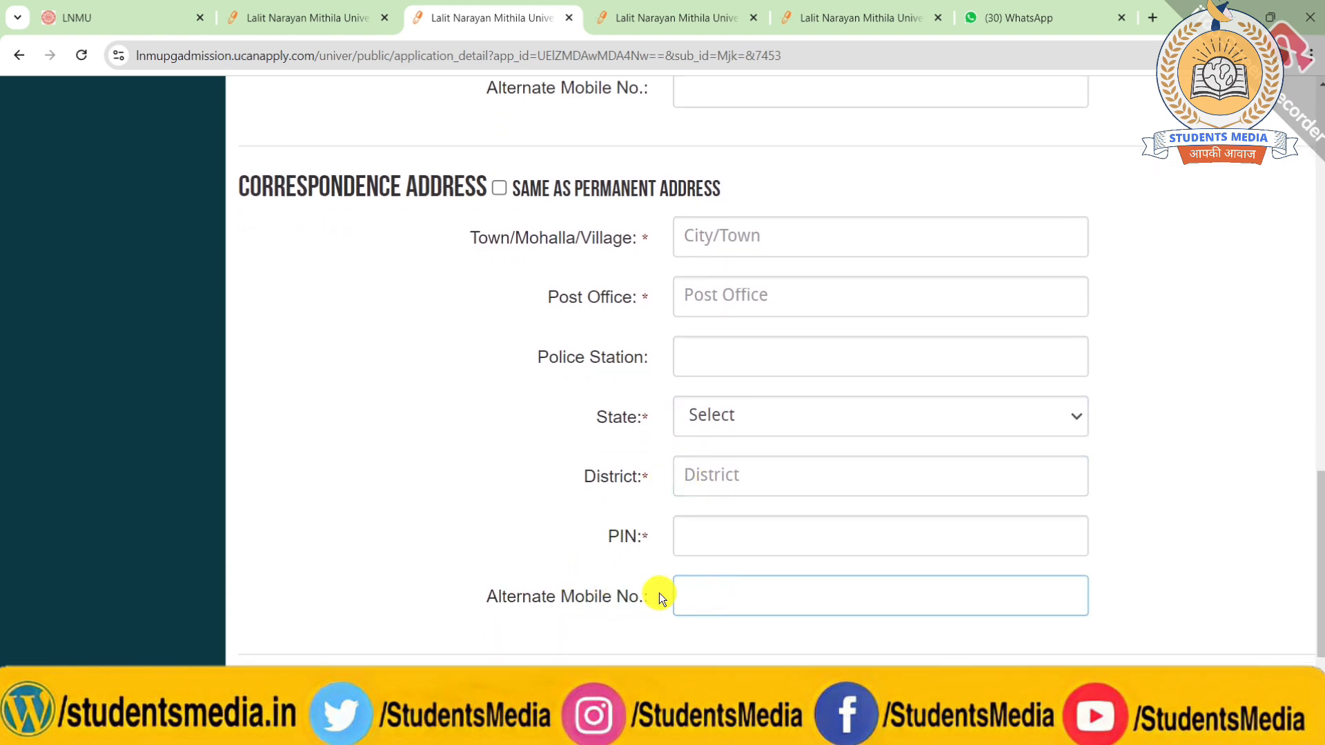
pyautogui.click(626, 596)
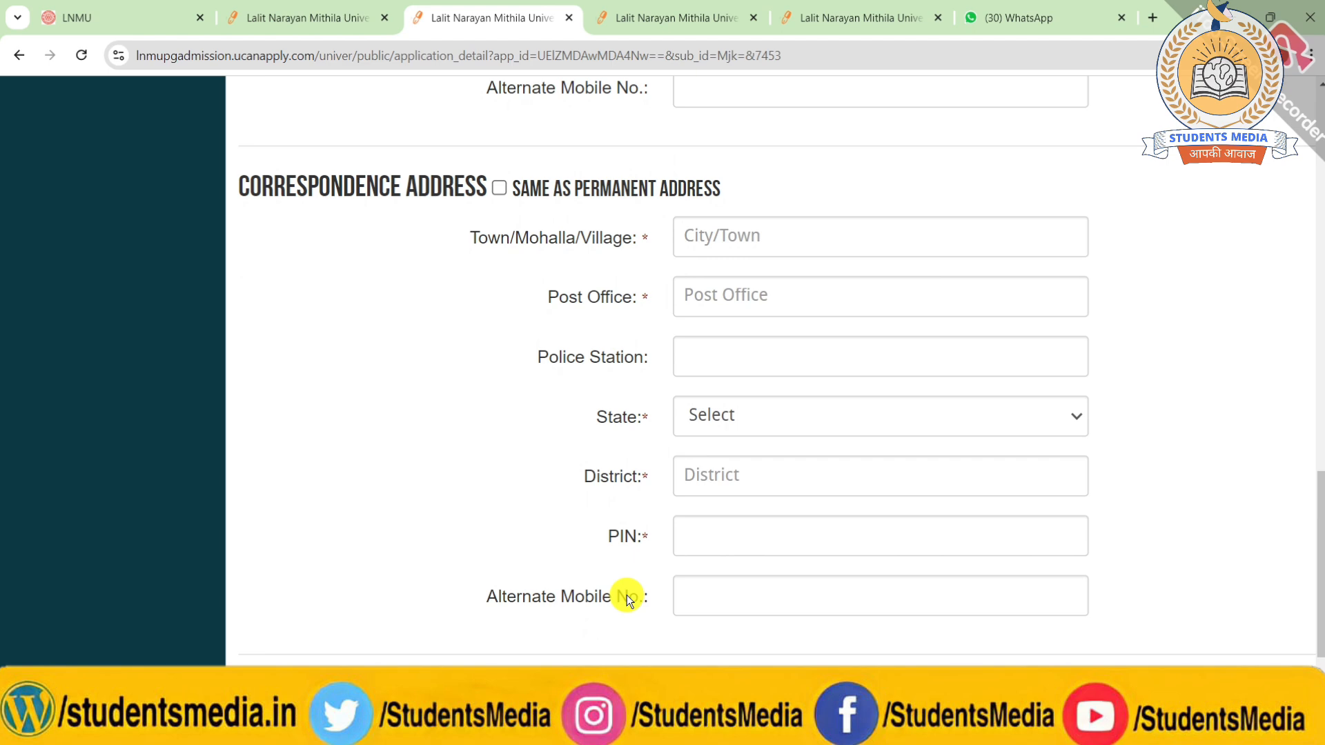
pyautogui.click(700, 595)
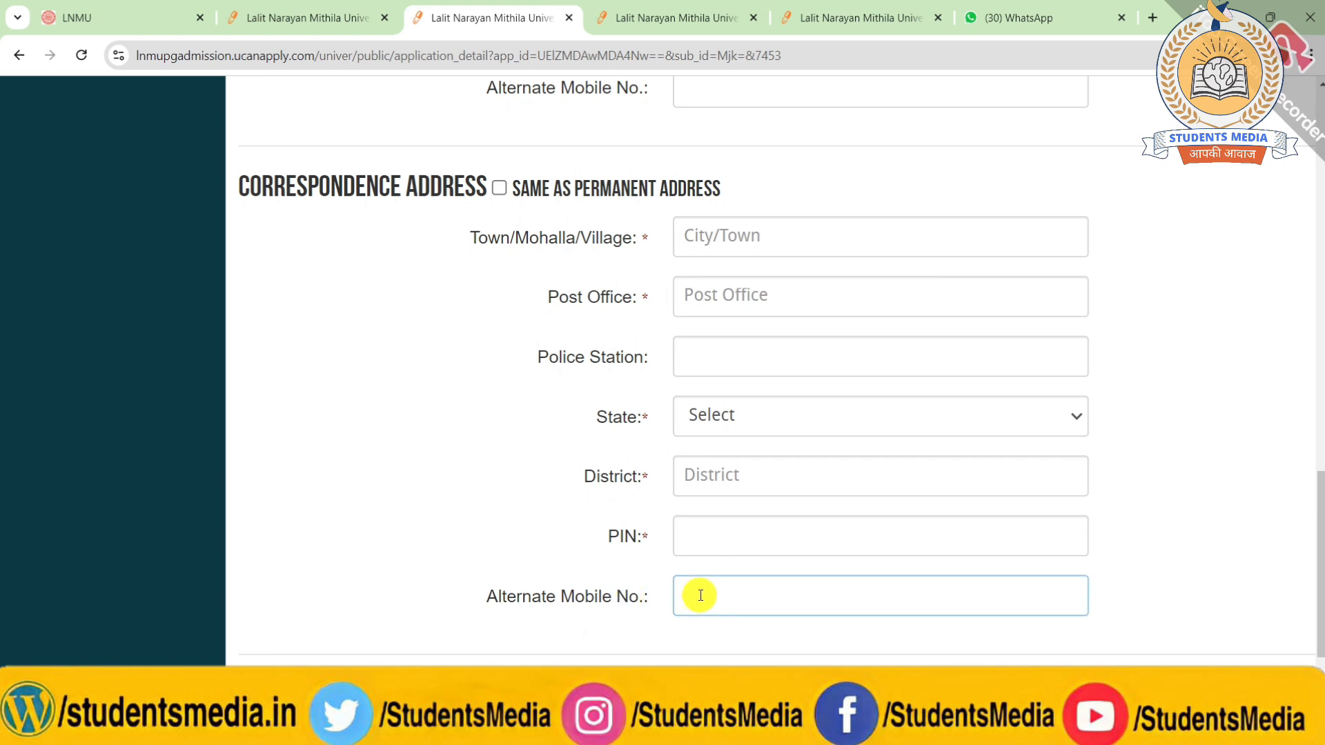
# Step: Save the completed applicant details and proceed to the photo and signature upload
pyautogui.scroll(-3, 701, 595)
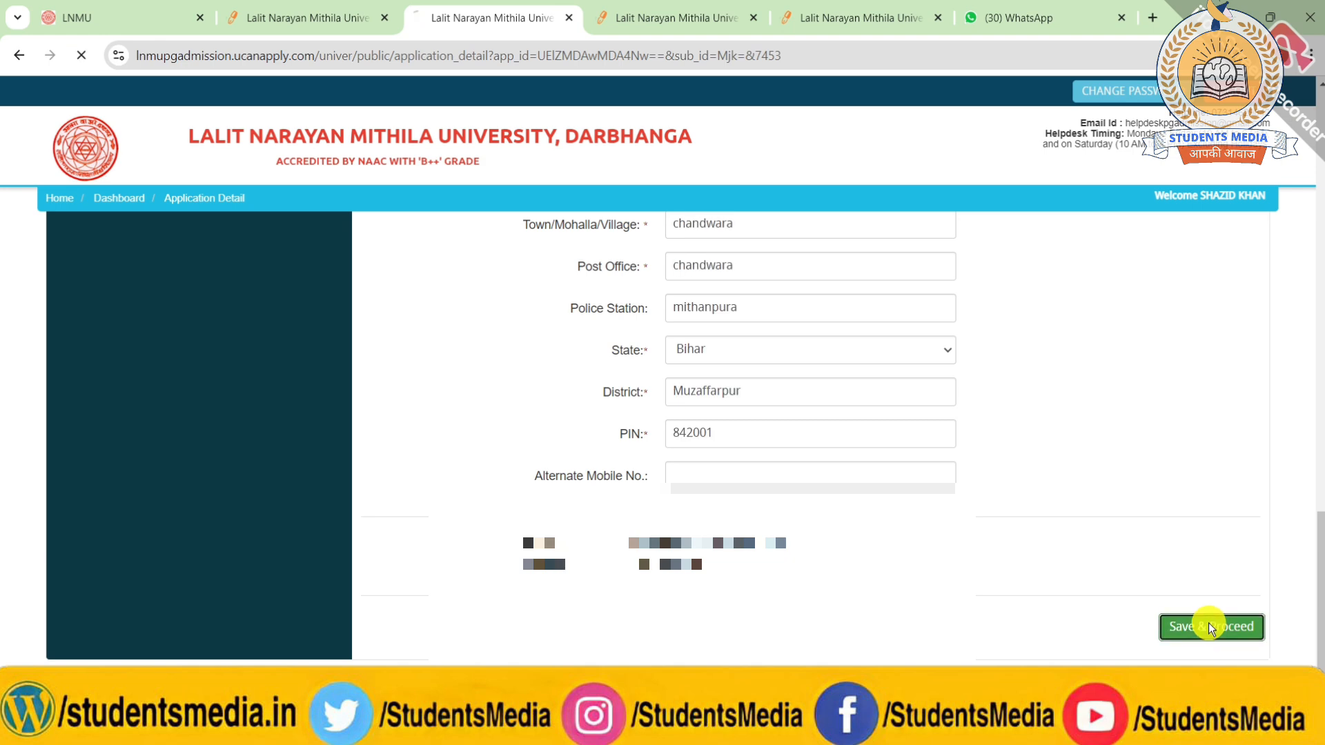
pyautogui.click(1200, 626)
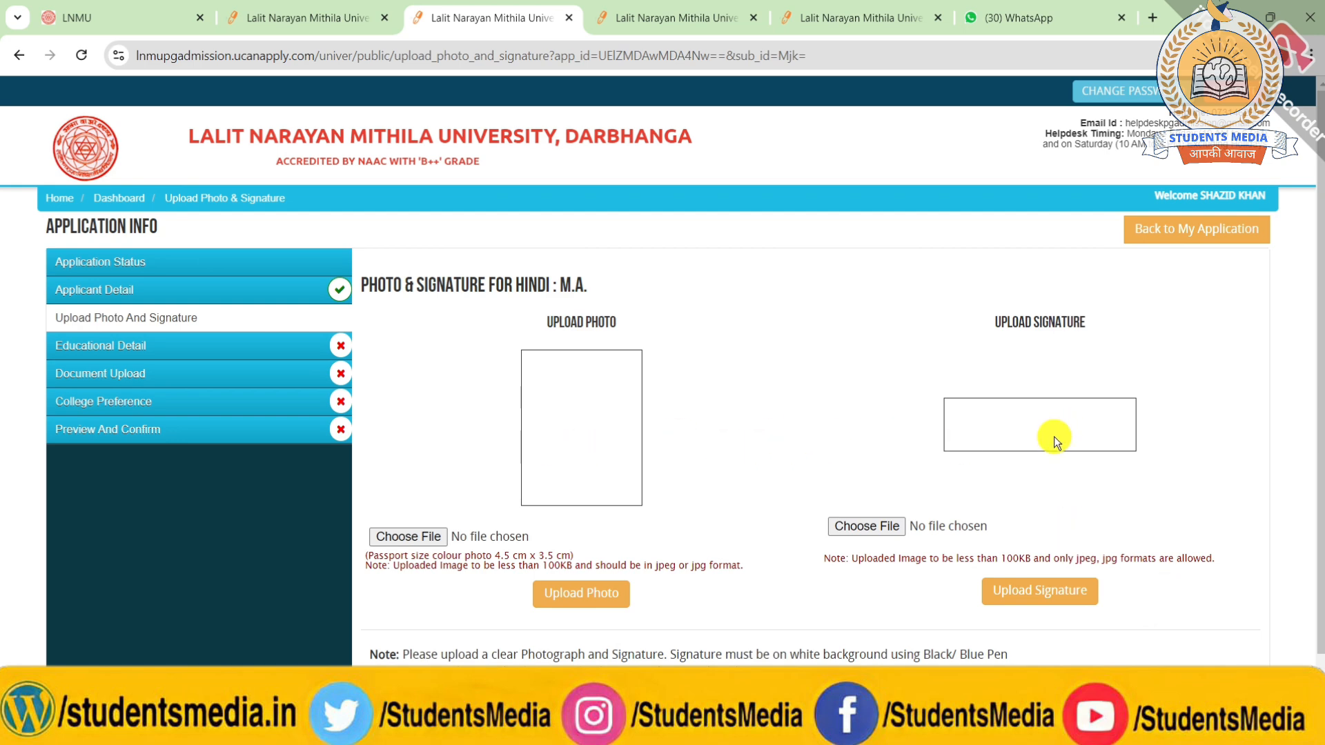
# Step: Upload the applicant's photo and signature images, save them and proceed to the educational details
pyautogui.scroll(-1, 1033, 454)
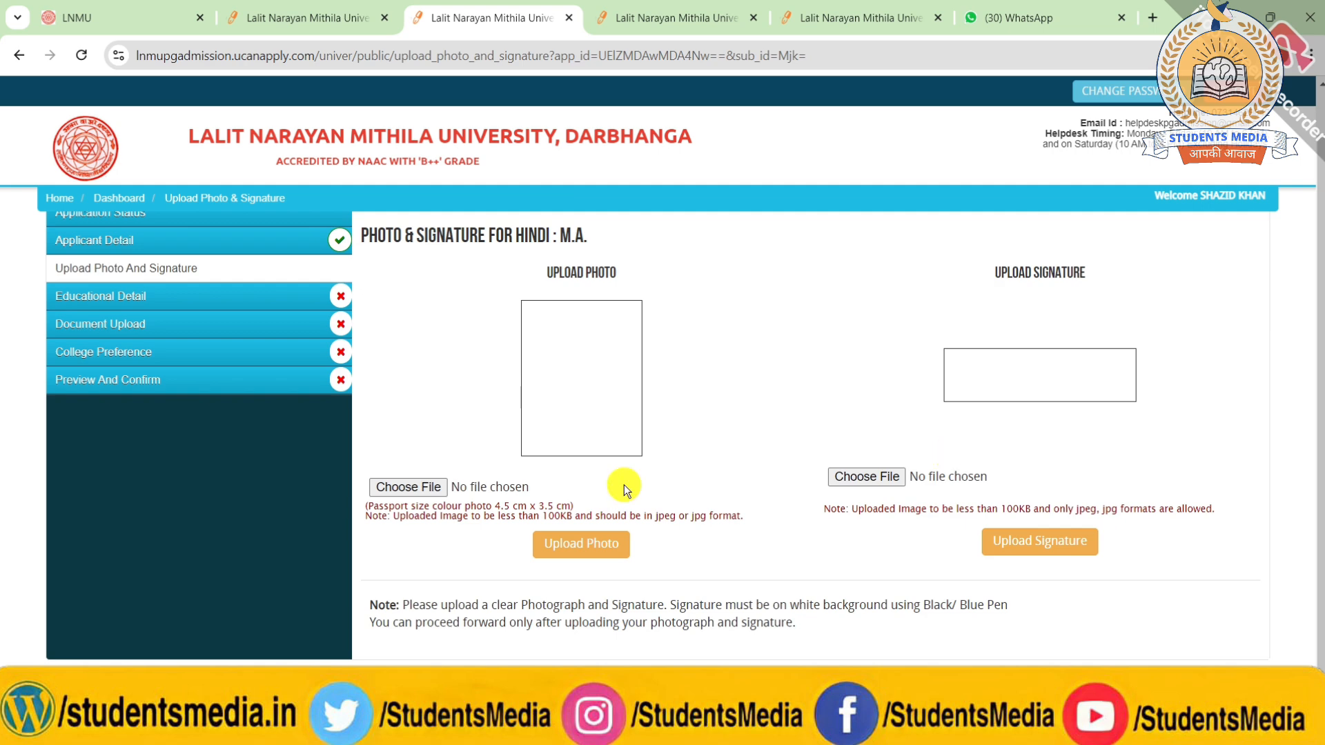
pyautogui.click(390, 487)
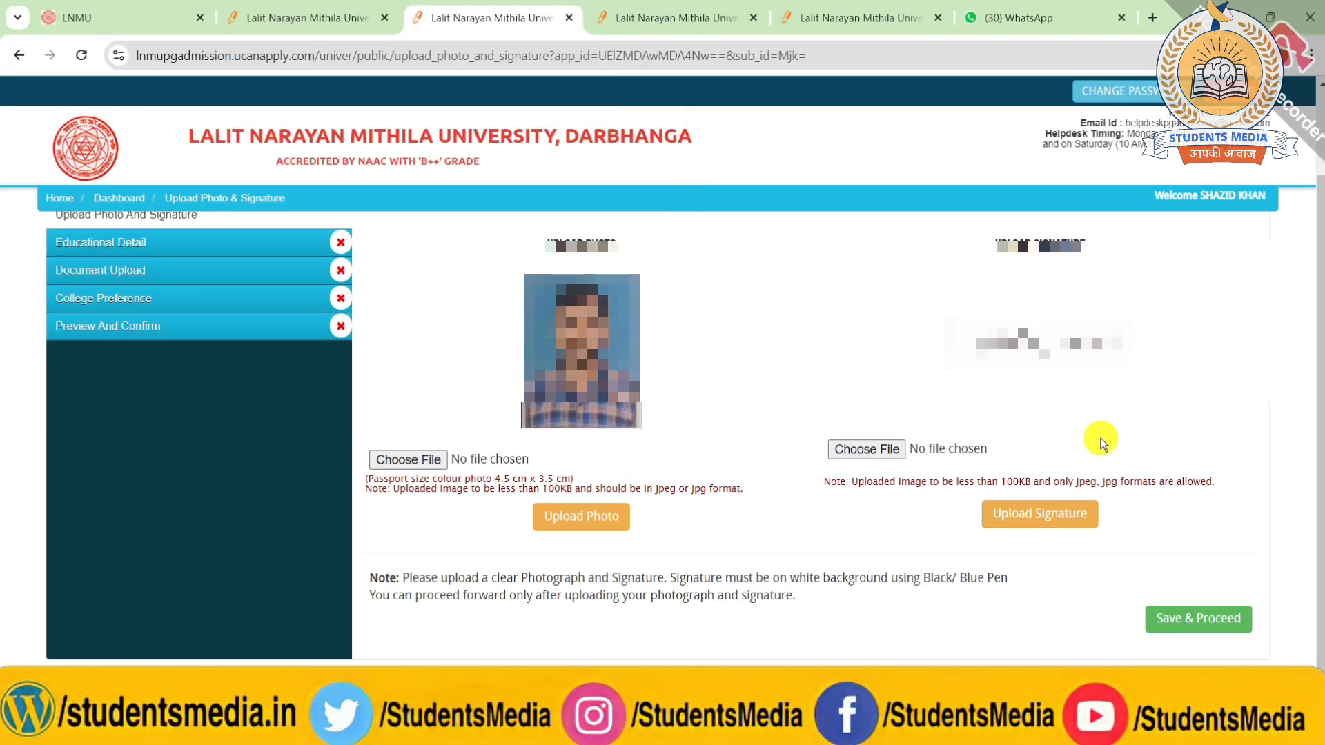
pyautogui.click(1211, 608)
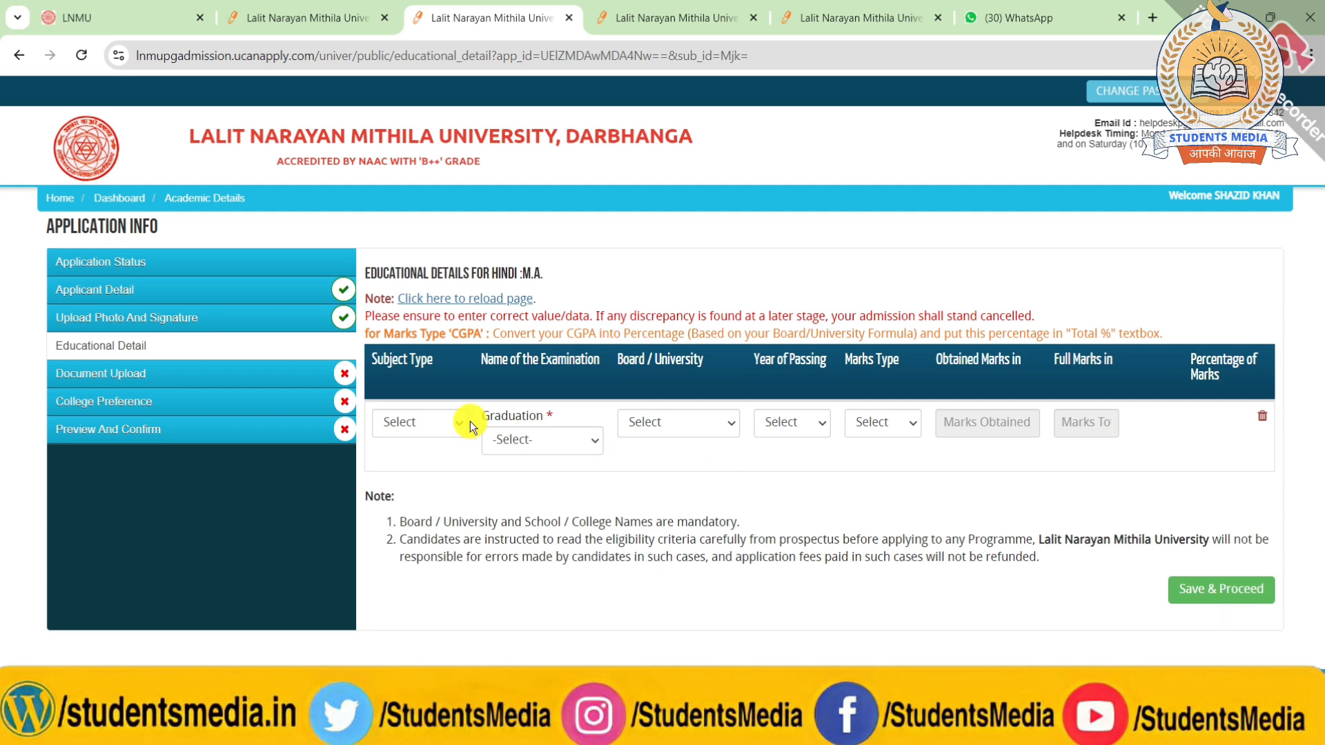
# Step: Set the graduation row's subject type to Honours/Major/Core Coures and its examination name to B.A
pyautogui.click(401, 416)
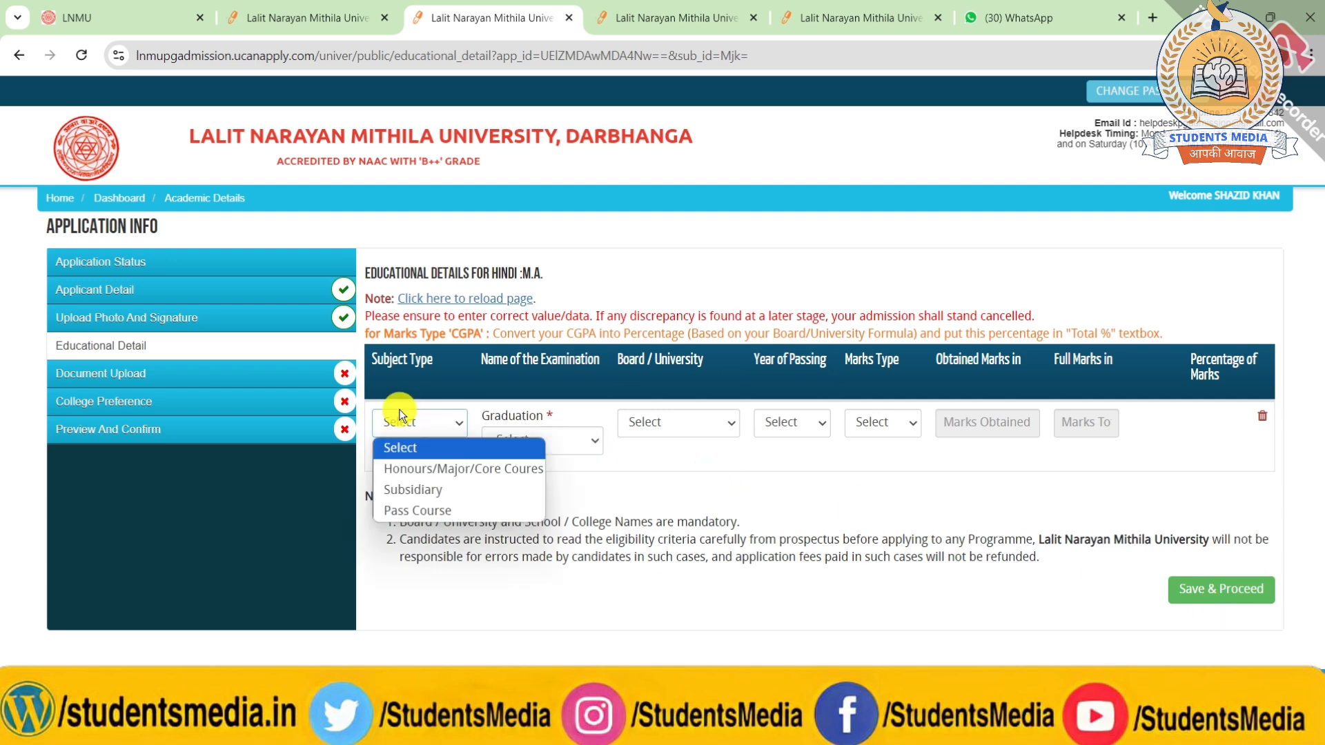
pyautogui.click(426, 470)
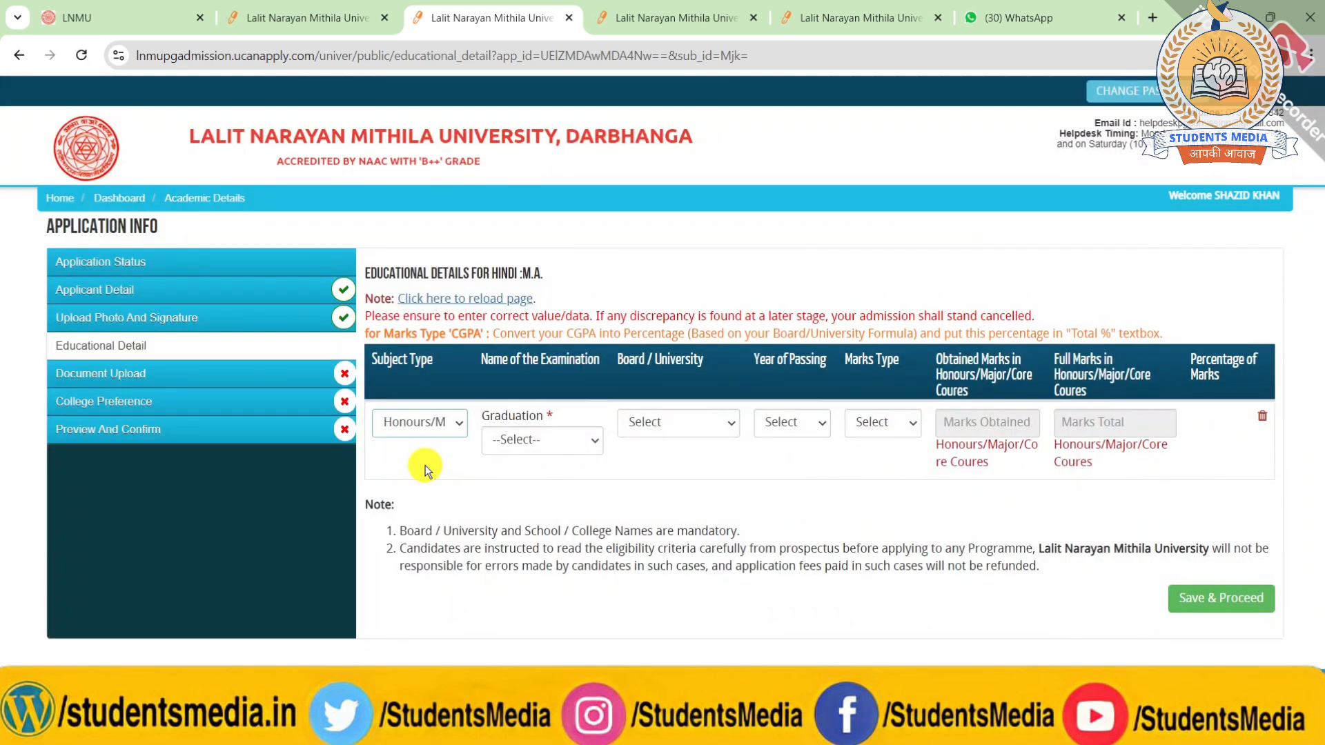
pyautogui.click(546, 440)
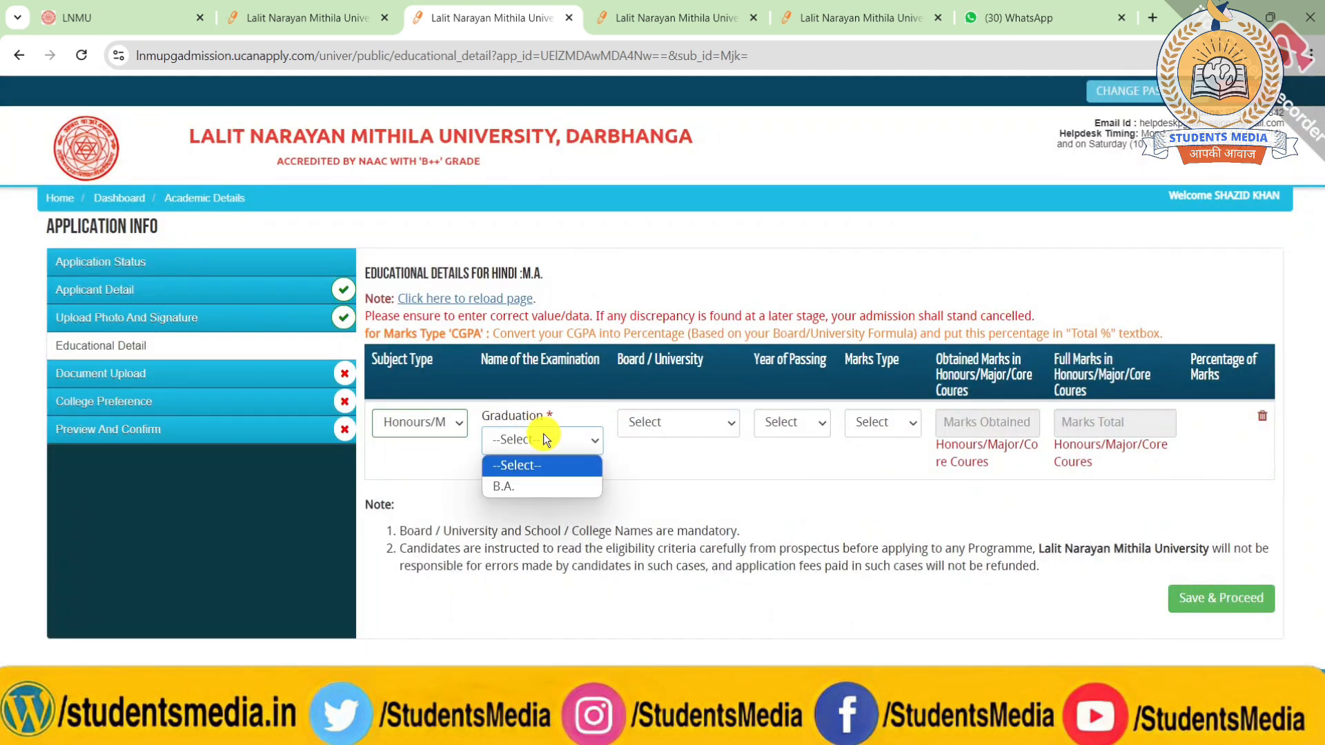
pyautogui.click(506, 486)
# Step: Try Subsidiary as the subject type of the graduation row
pyautogui.click(449, 422)
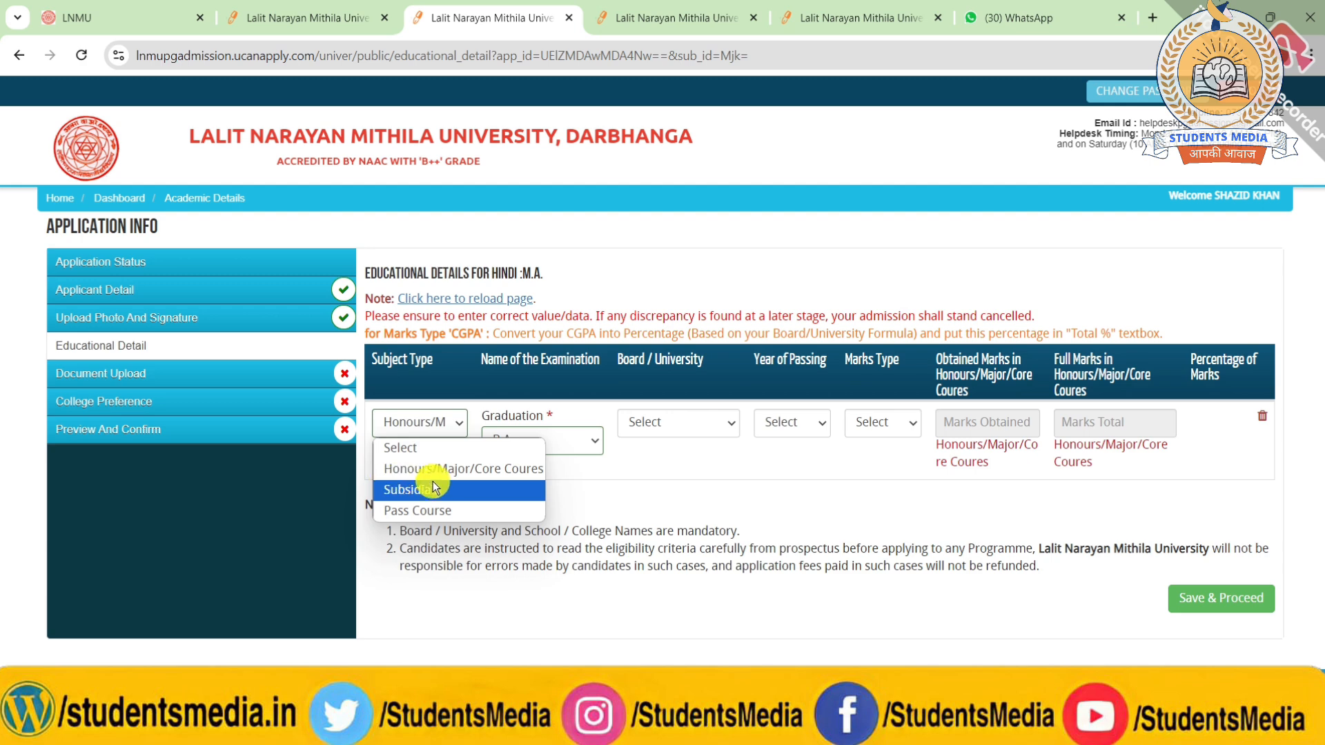
pyautogui.click(418, 491)
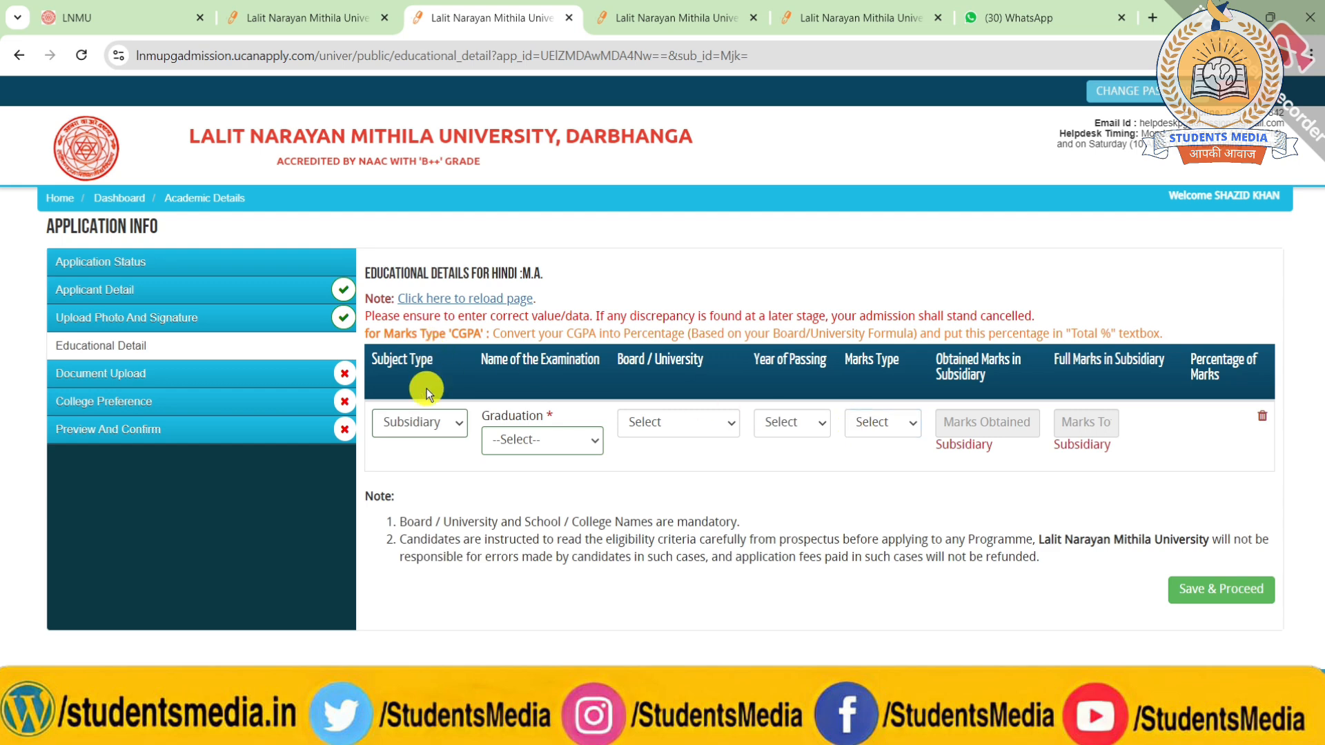
# Step: Return the graduation row's subject type to Honours/Major/Core Coures and select B.A. as the examination again
pyautogui.click(430, 421)
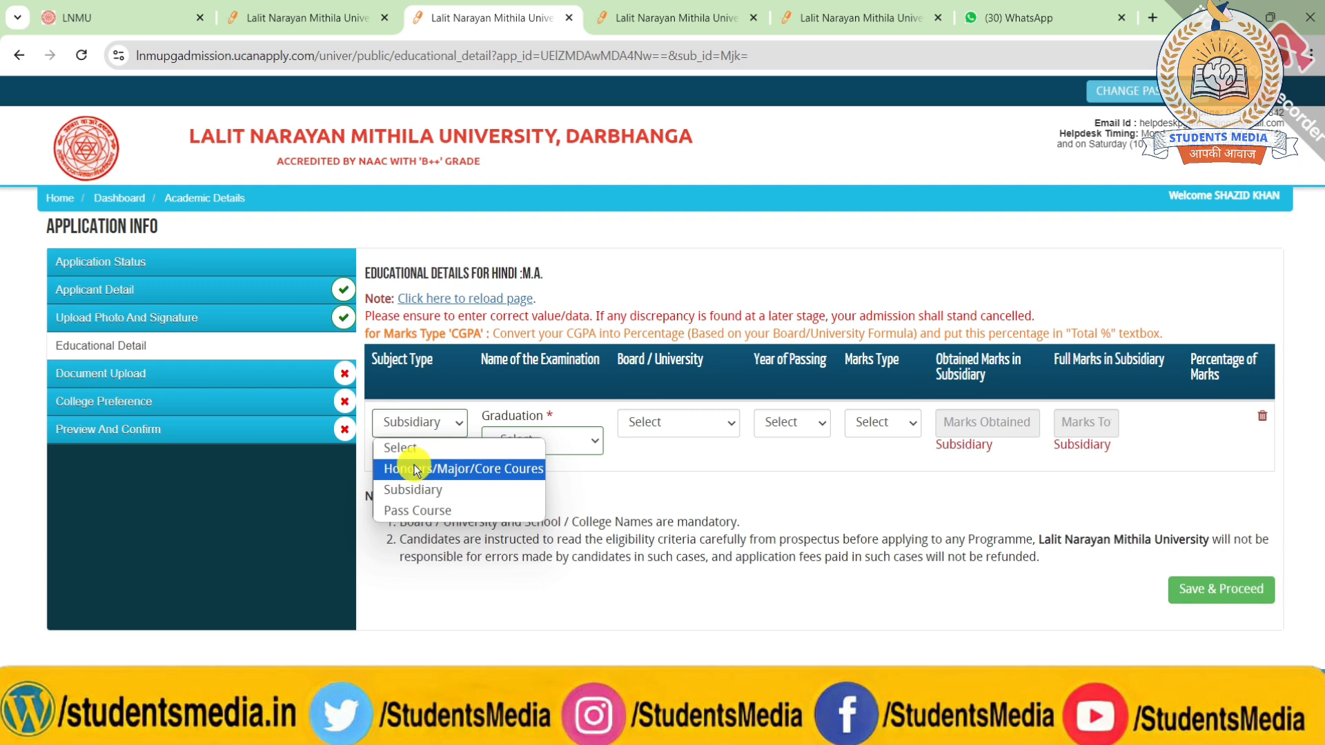
pyautogui.click(414, 468)
pyautogui.click(521, 439)
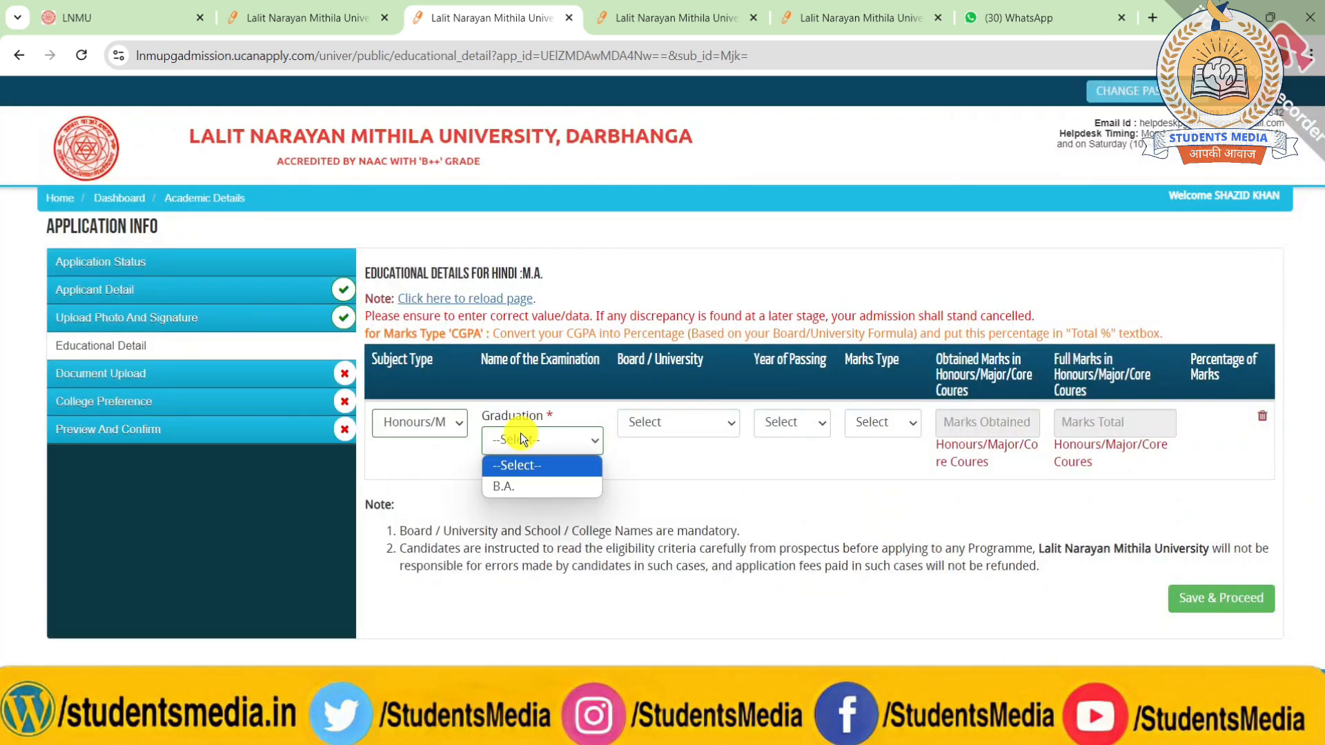
pyautogui.click(502, 483)
# Step: Set the board or university of the graduation row to Lalit Narayan Mithila University, Bihar
pyautogui.click(678, 419)
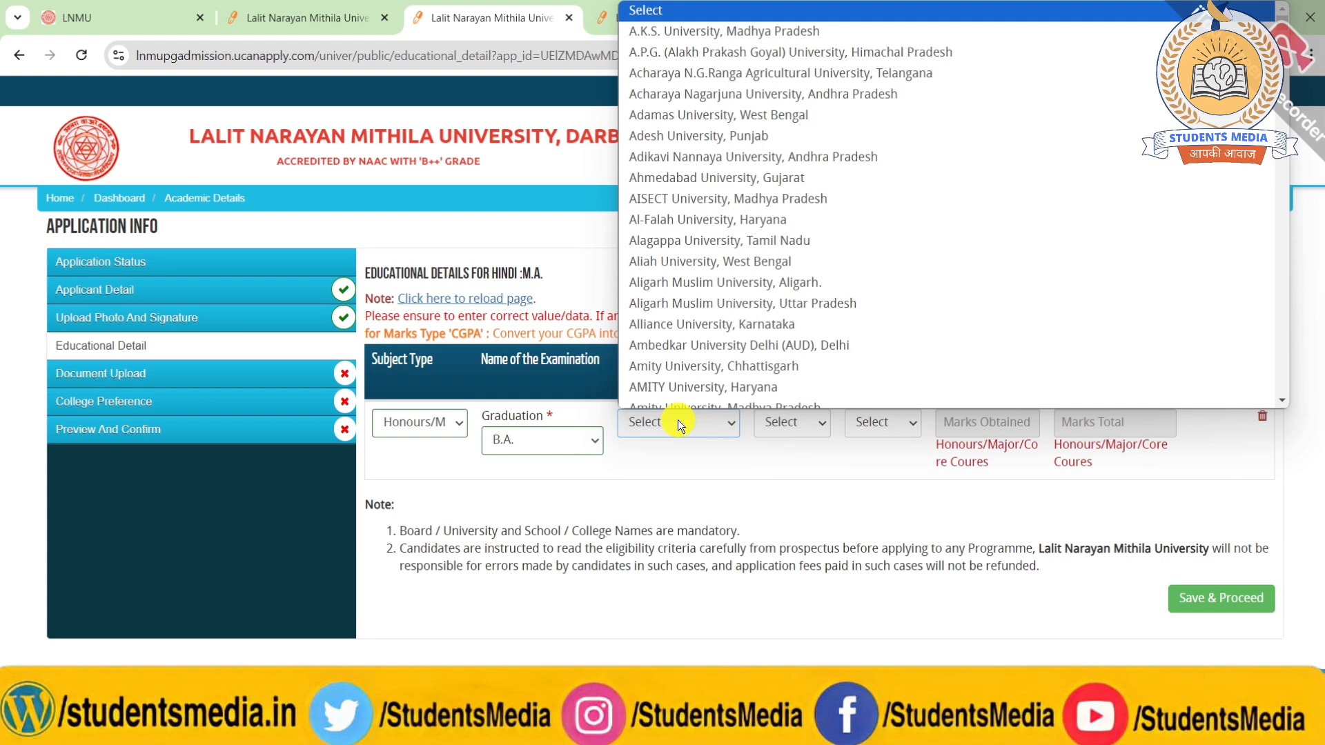
pyautogui.scroll(-15, 684, 322)
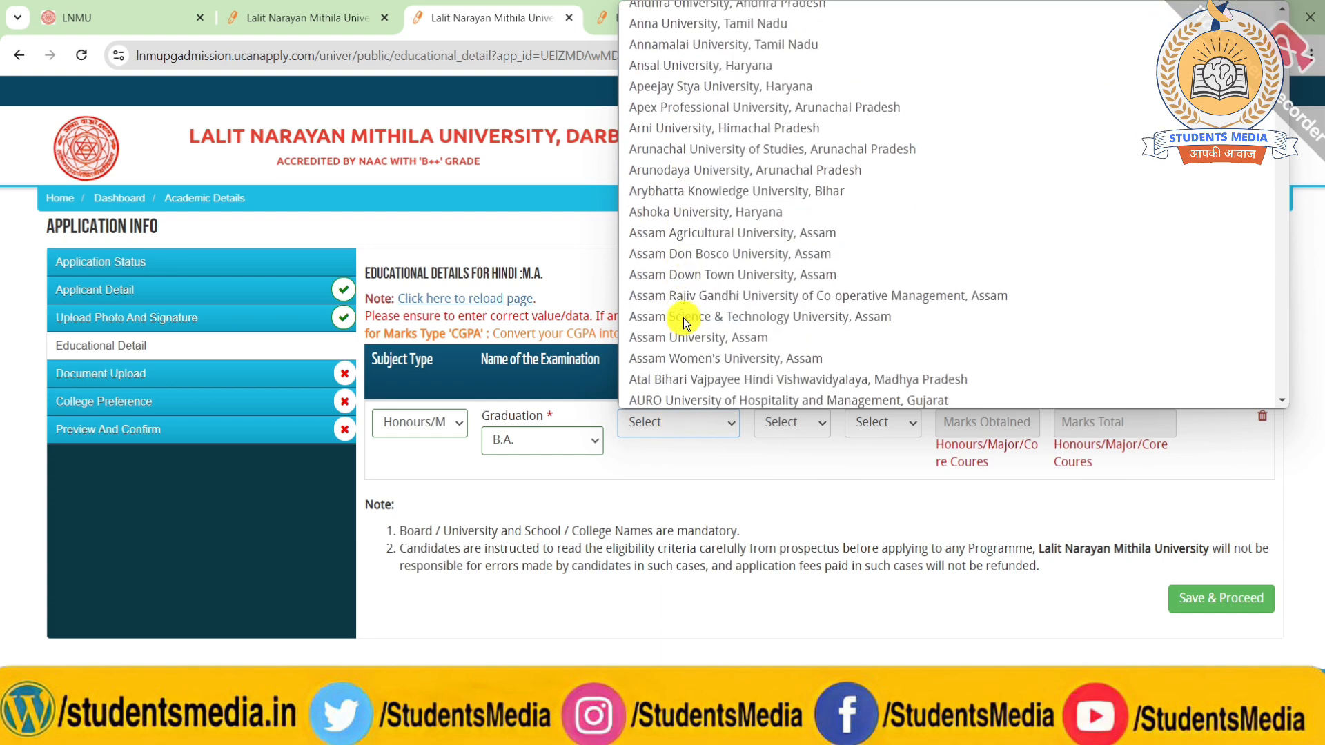
pyautogui.scroll(-20, 683, 322)
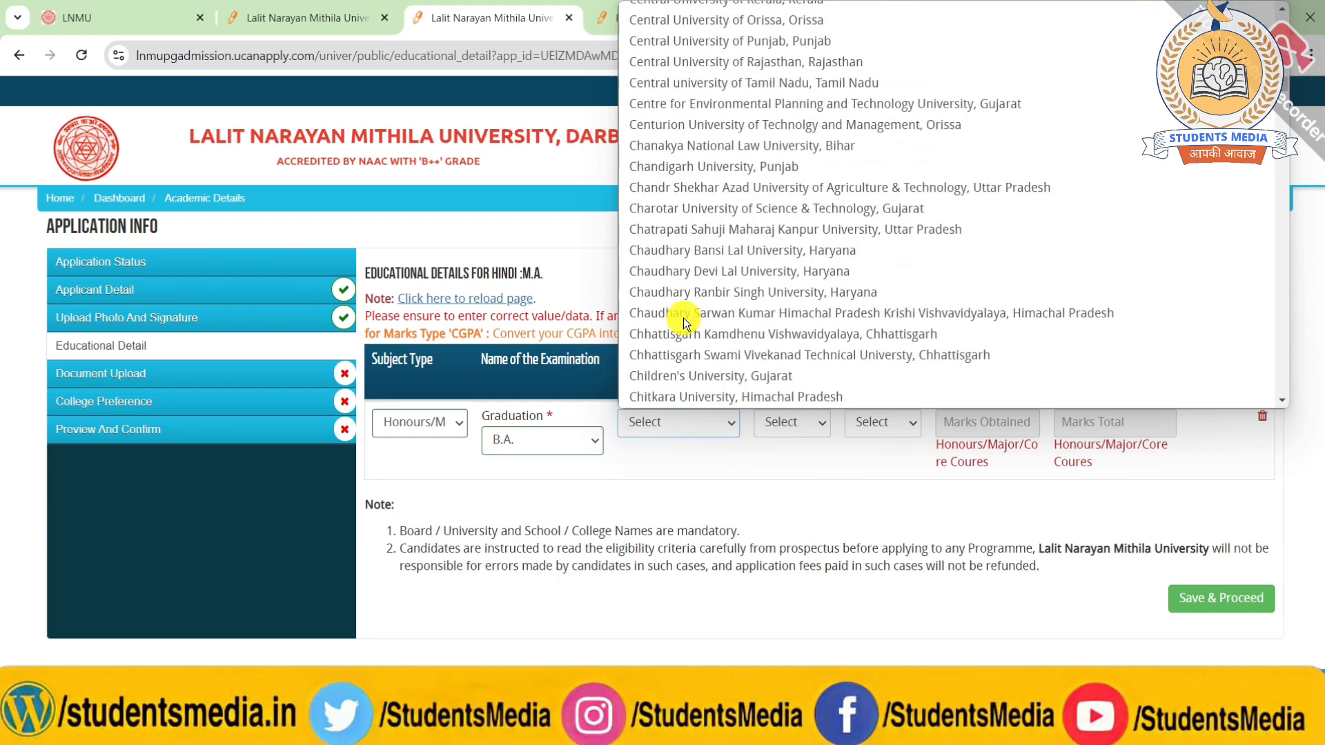
pyautogui.scroll(-15, 683, 317)
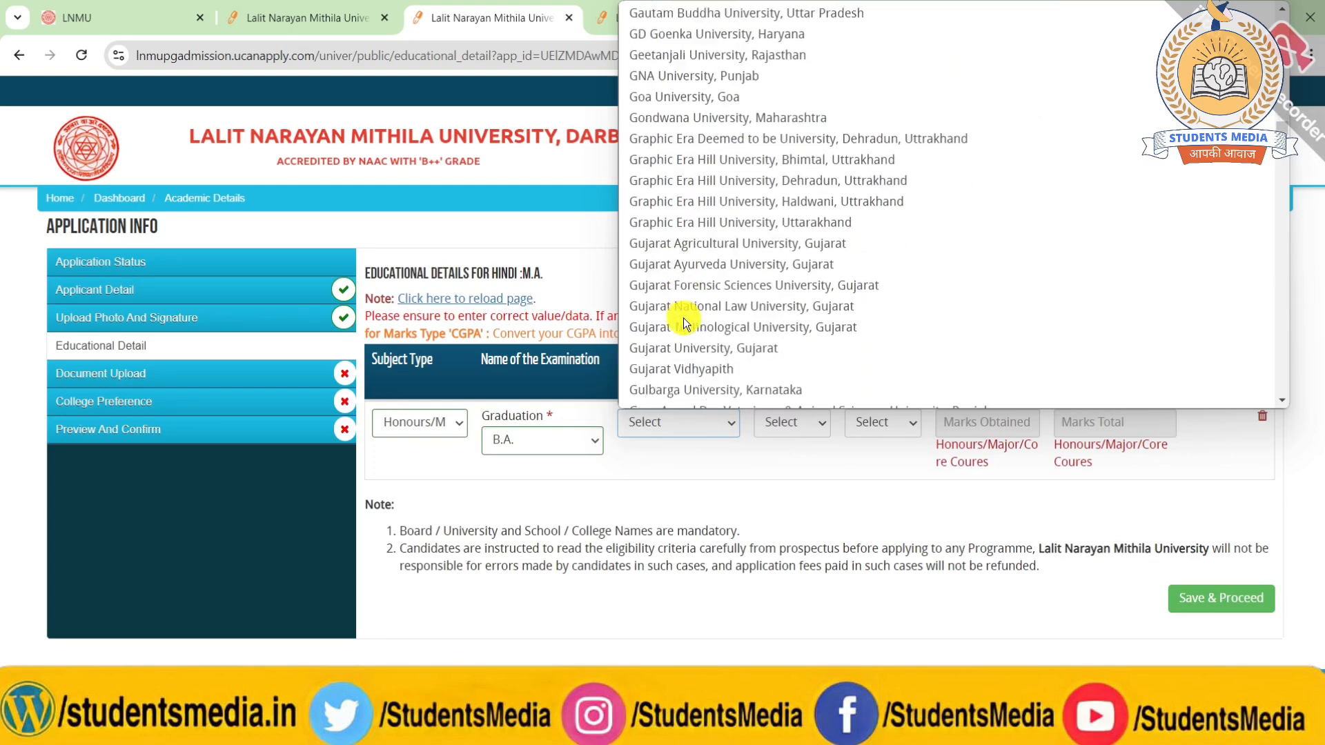
pyautogui.press('l')
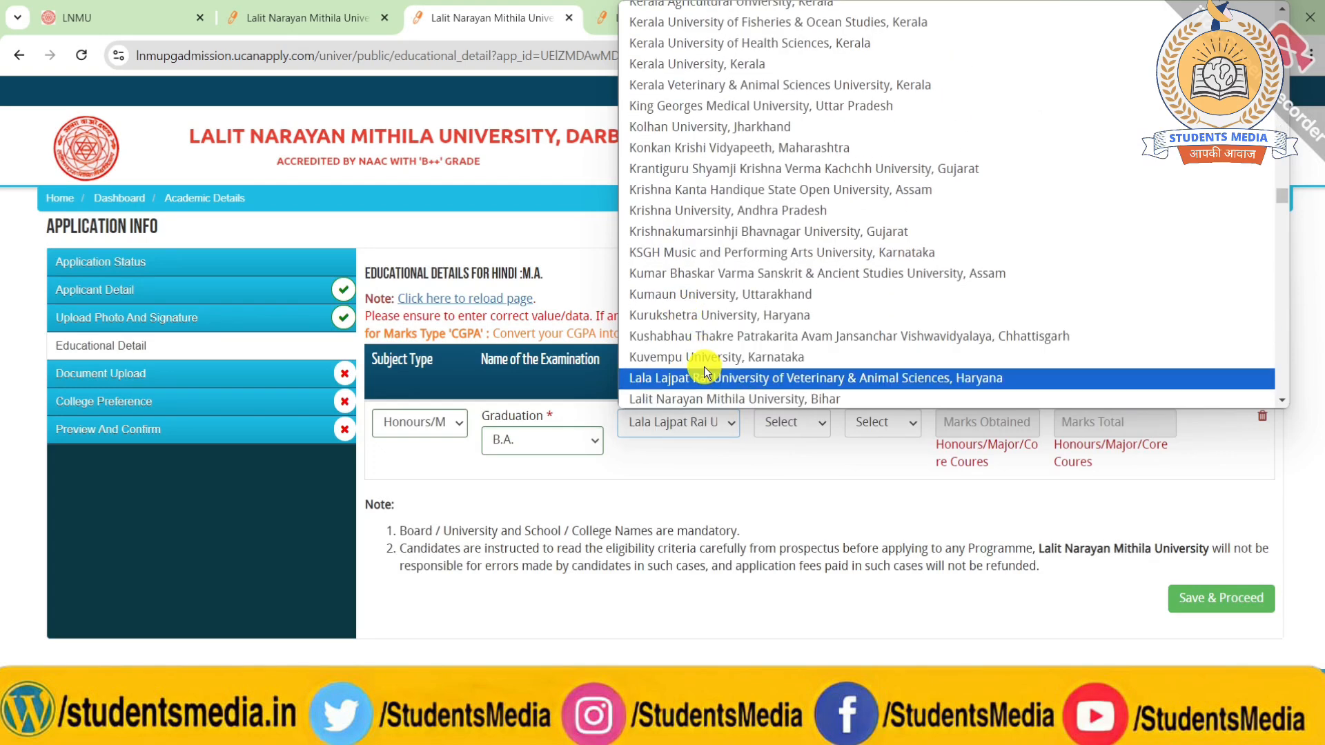
pyautogui.scroll(-1, 709, 377)
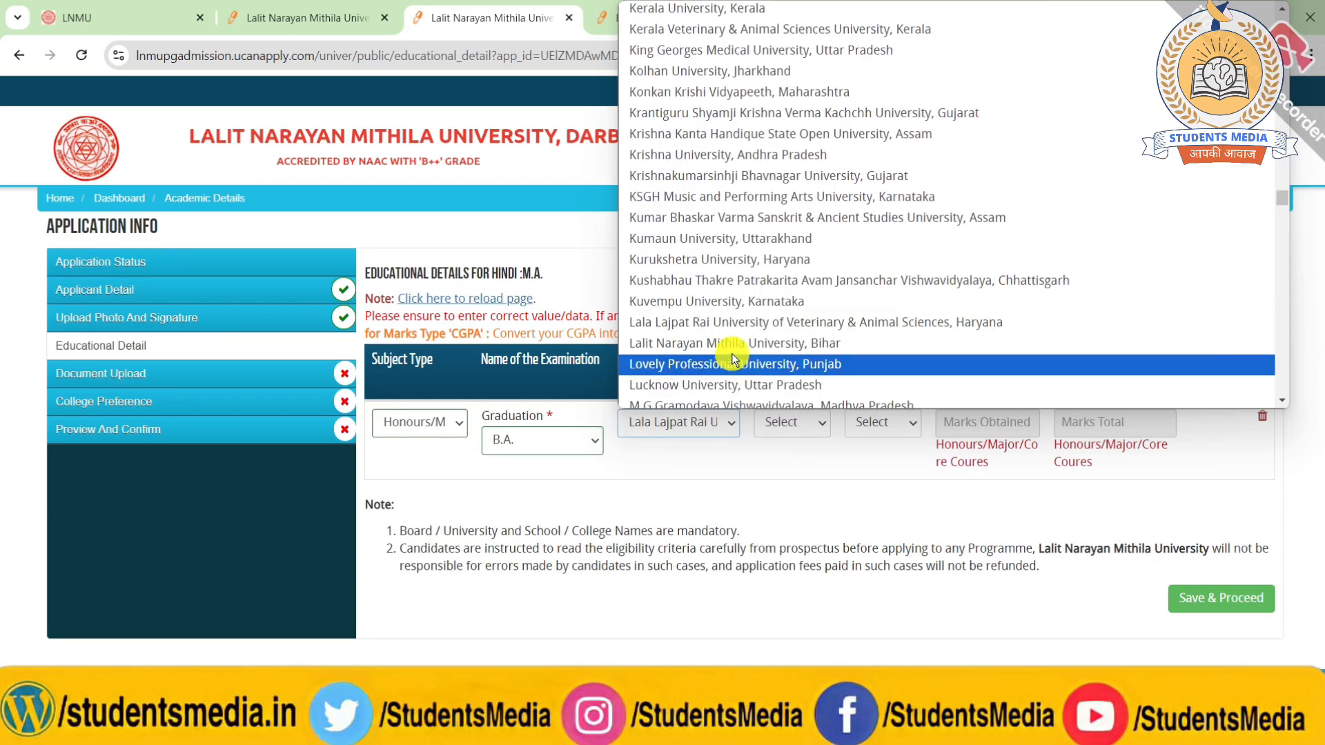
pyautogui.click(731, 343)
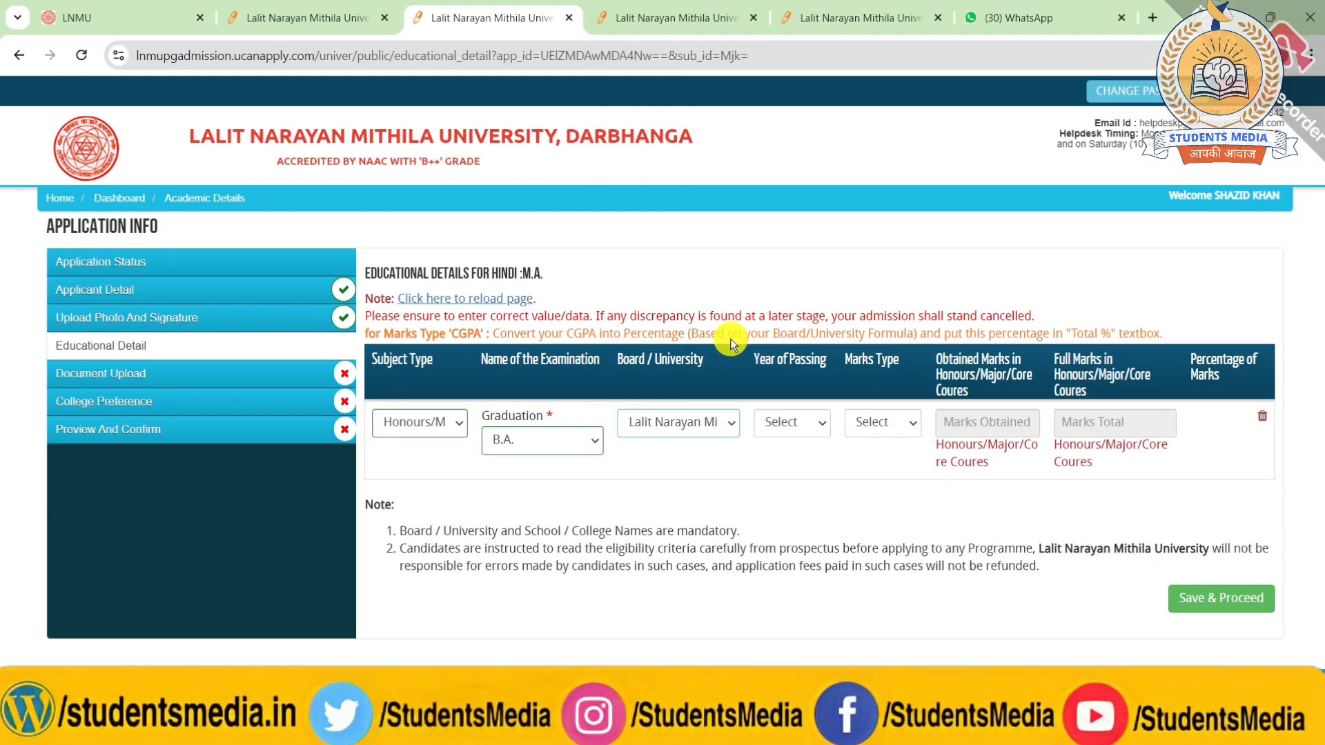
# Step: Set the graduation row's year of passing to 2024 and its marks type to Marks
pyautogui.click(781, 420)
pyautogui.scroll(-13, 769, 258)
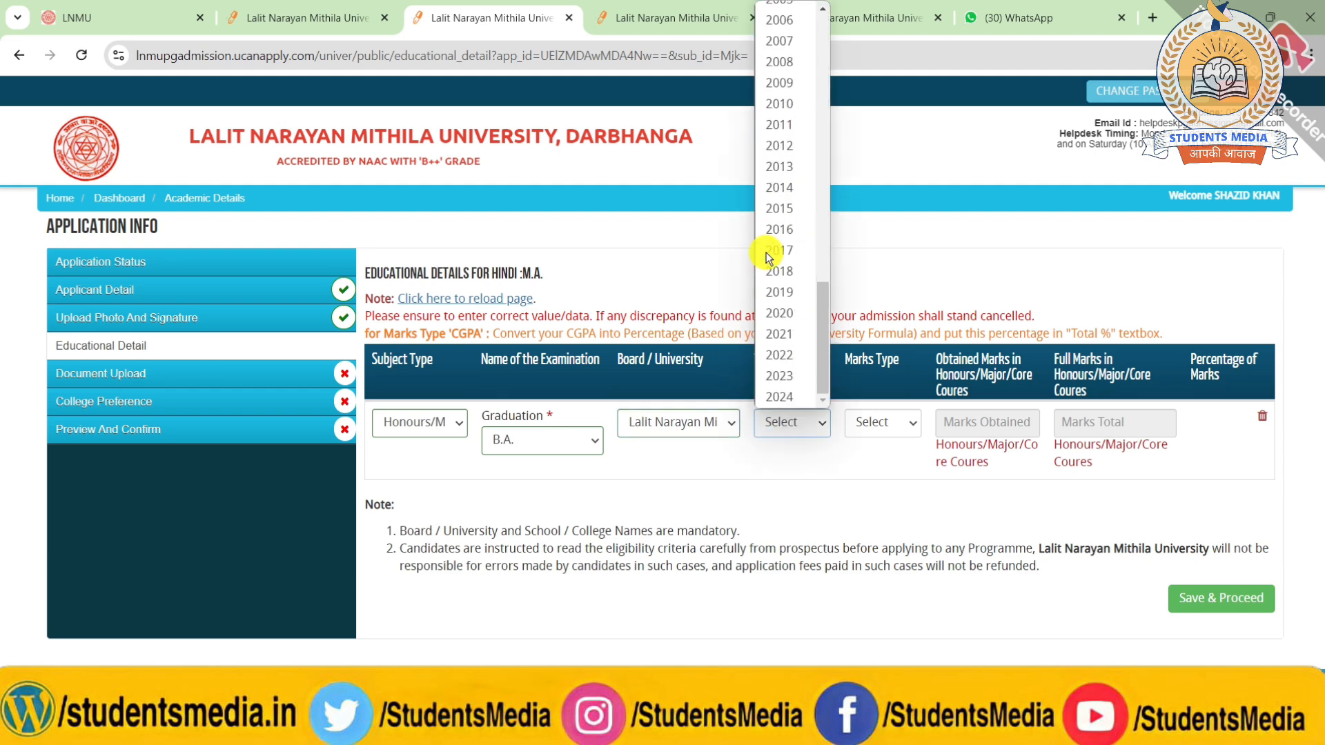
pyautogui.click(776, 396)
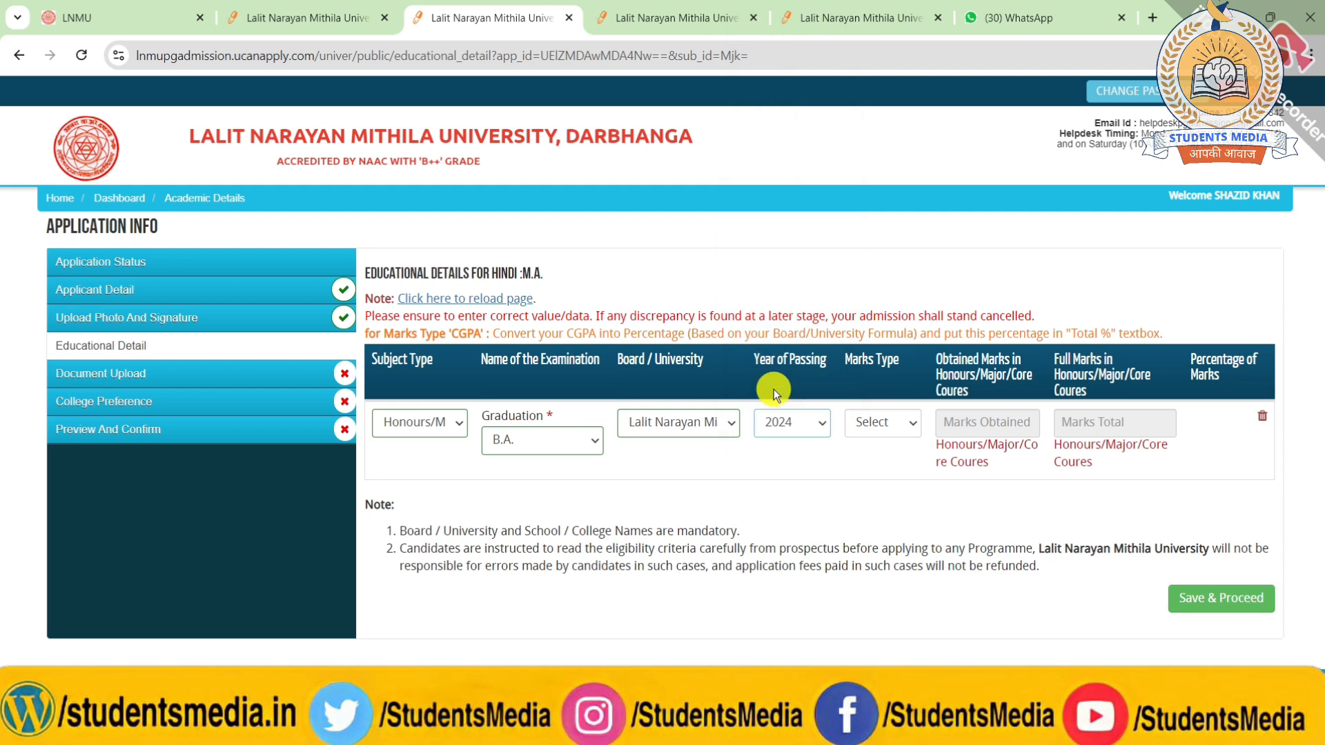
pyautogui.click(856, 424)
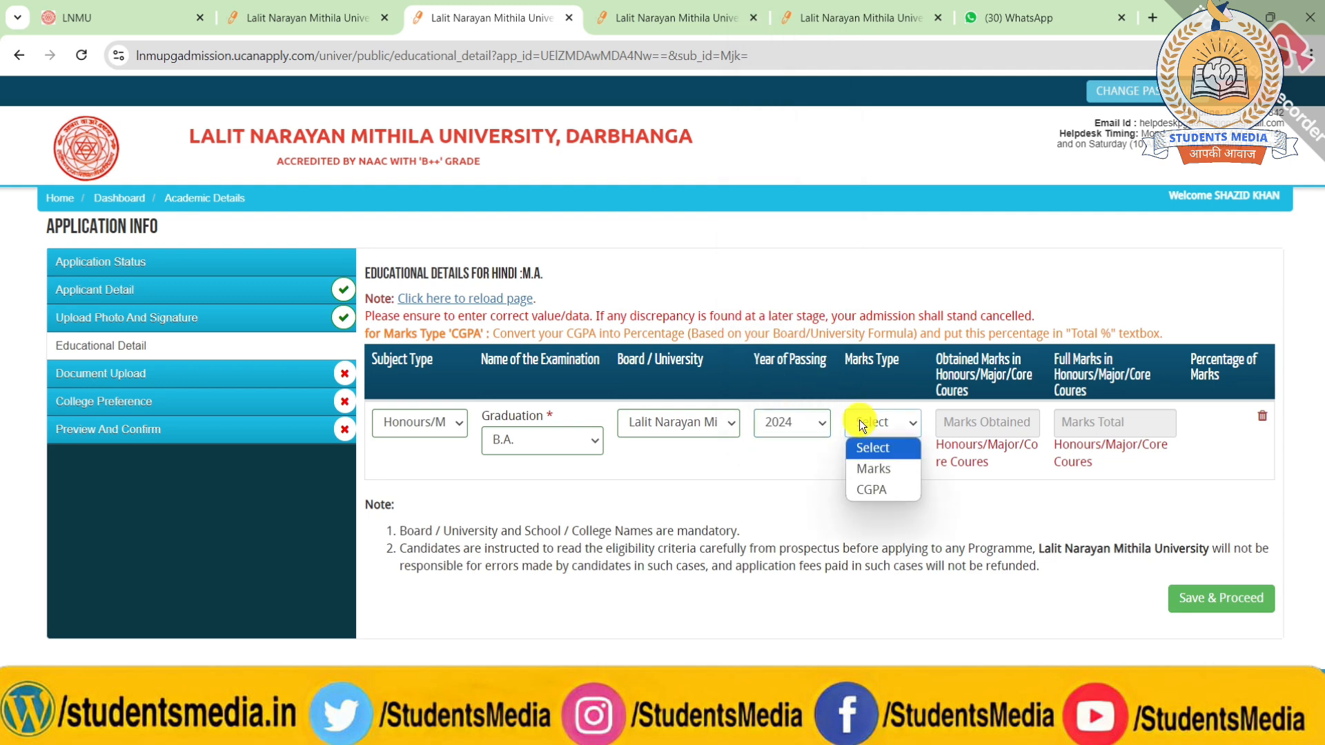
pyautogui.click(868, 467)
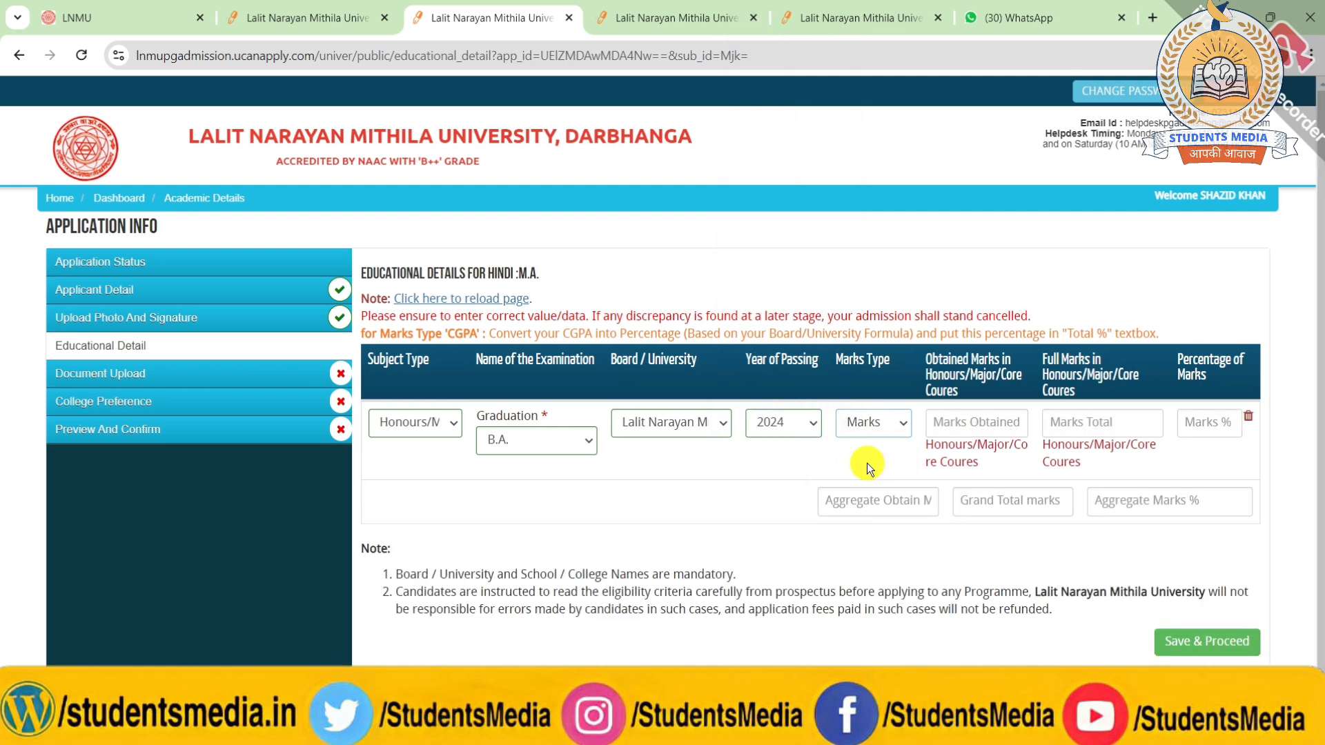
pyautogui.click(868, 425)
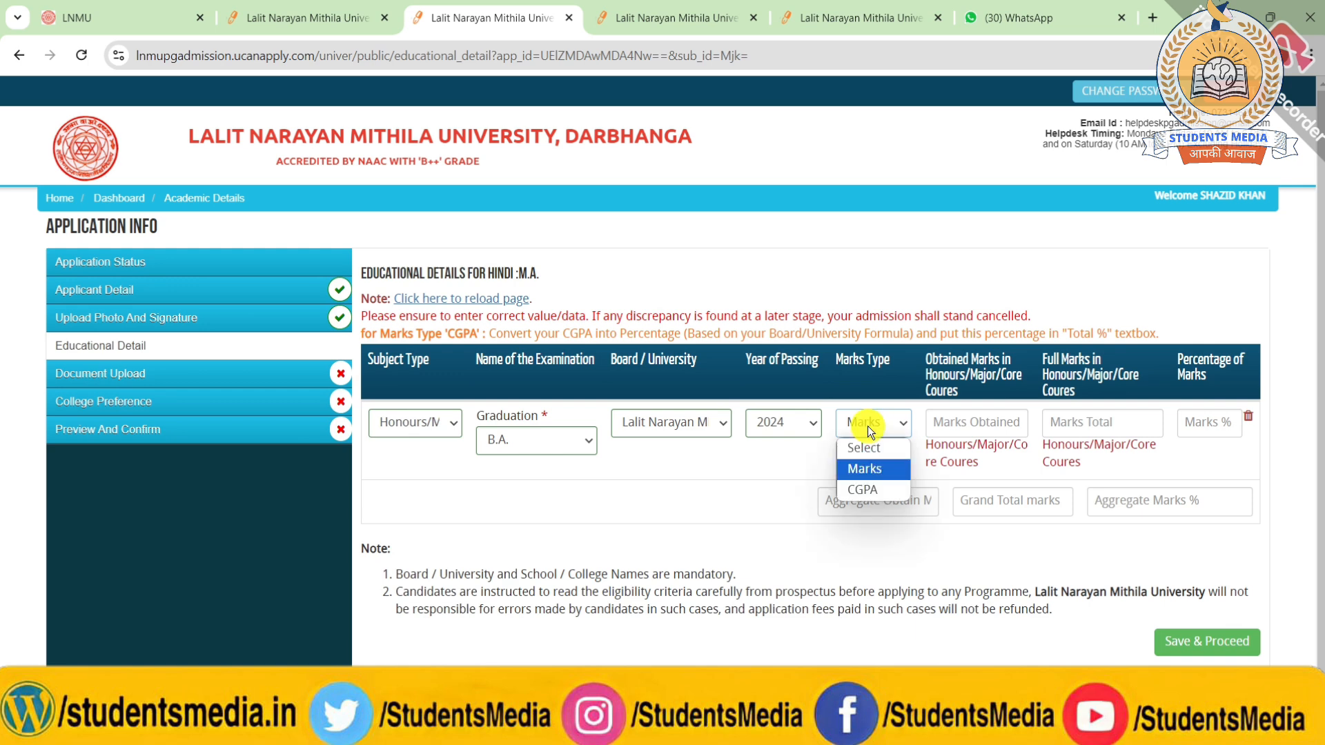
# Step: Enter 480 obtained marks out of 800 full marks for the Honours/Major/Core Coures of the graduation row
pyautogui.click(963, 417)
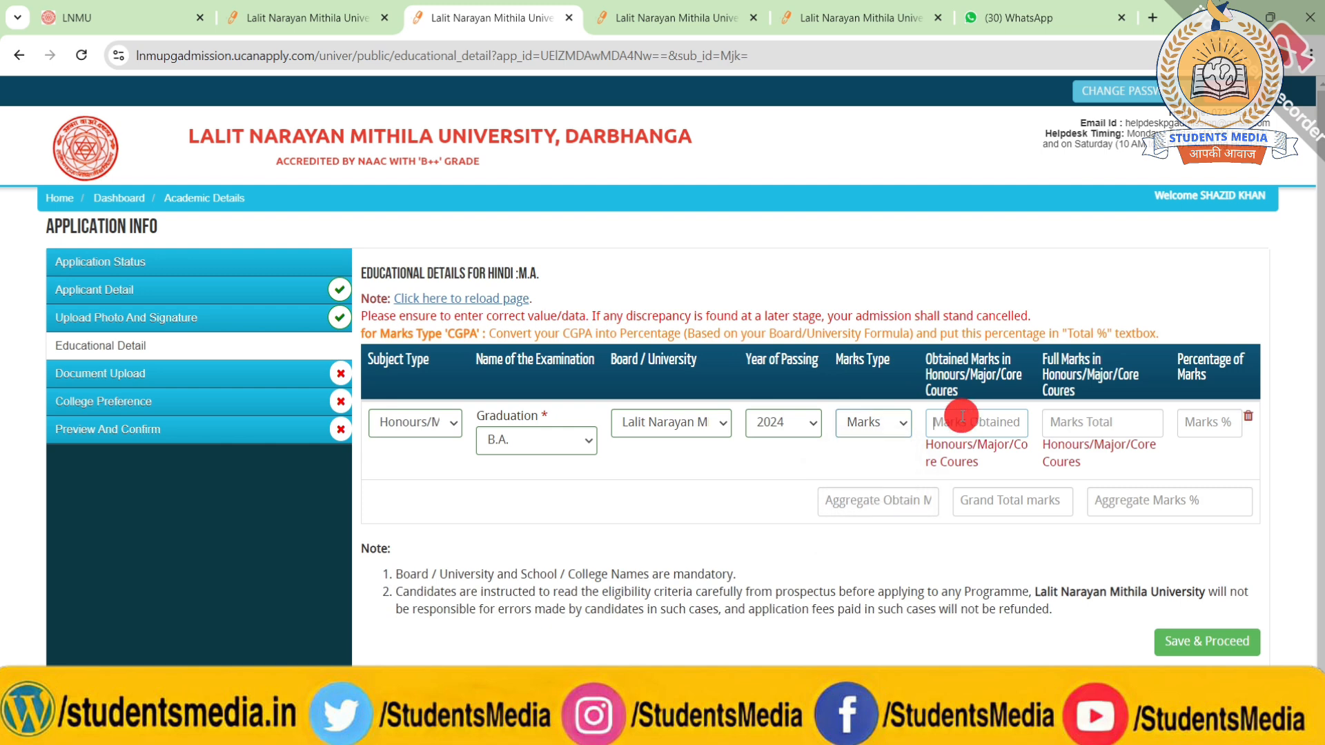
pyautogui.click(1060, 420)
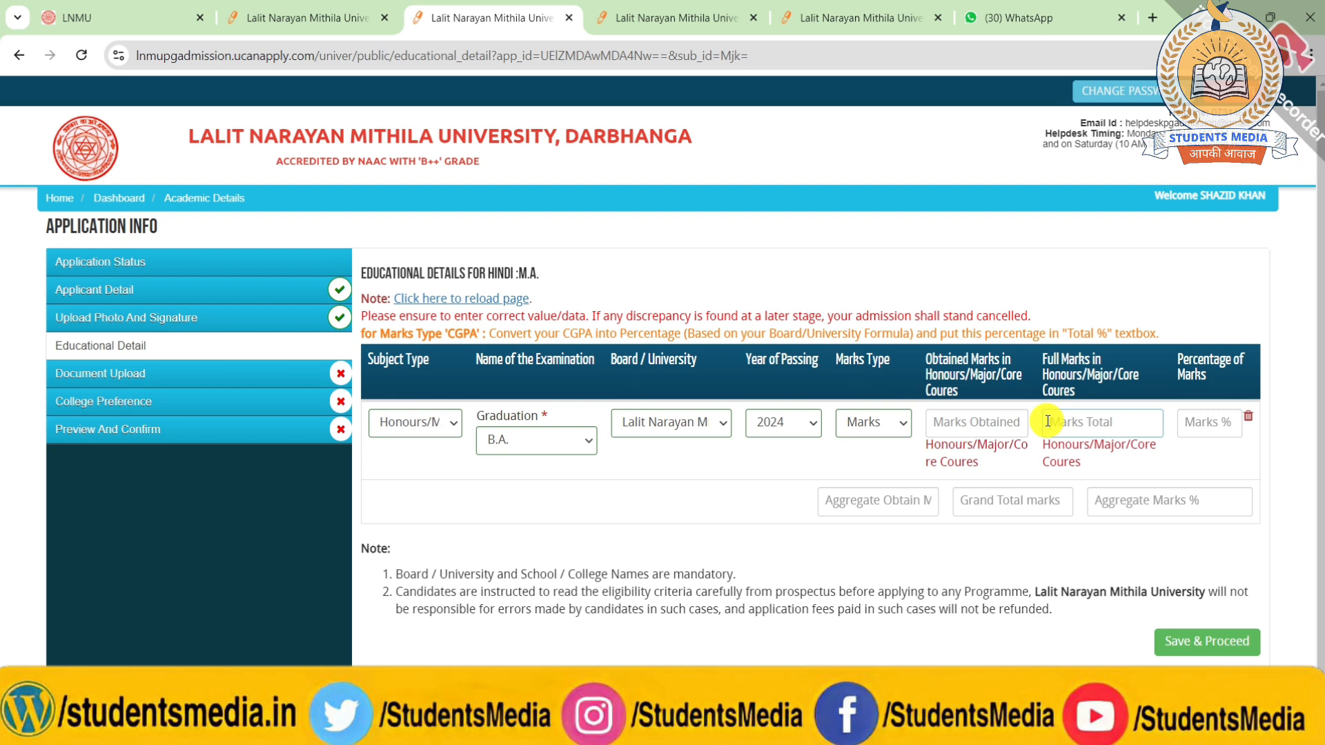
pyautogui.write('800')
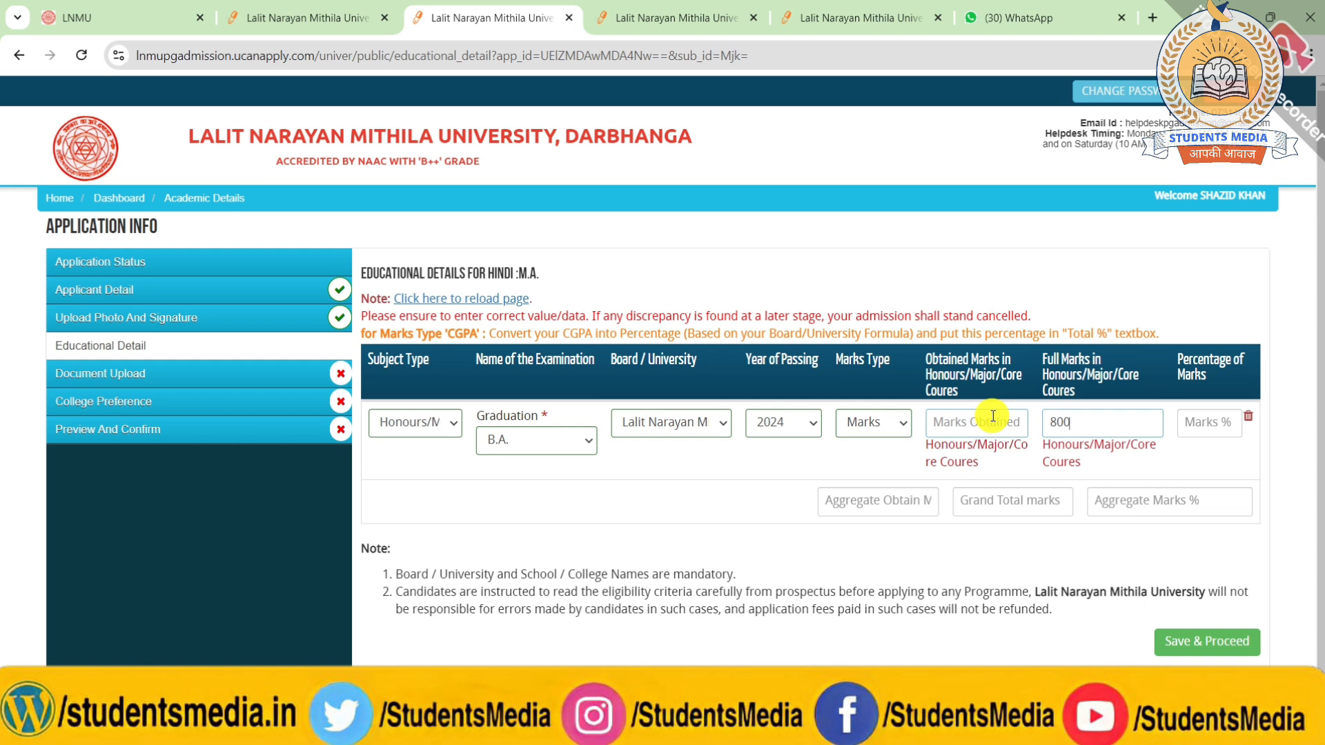
pyautogui.click(449, 417)
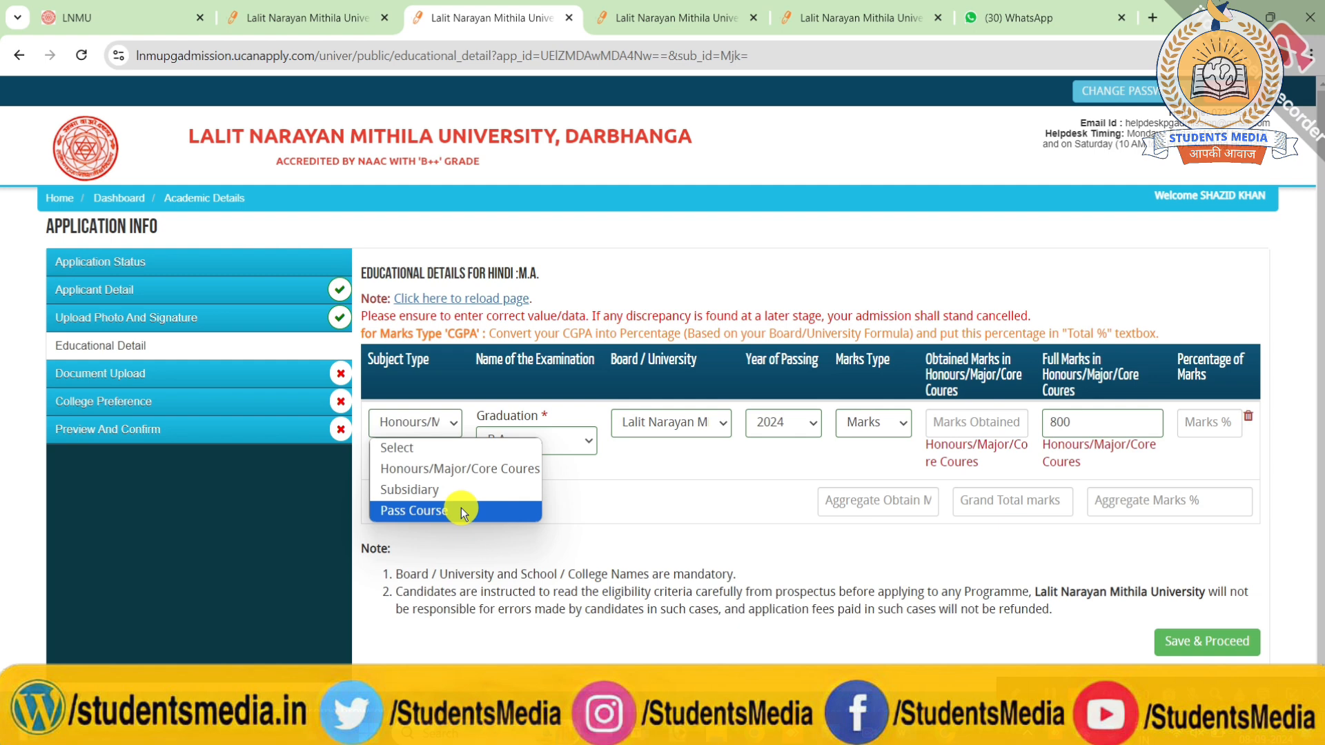
pyautogui.click(513, 463)
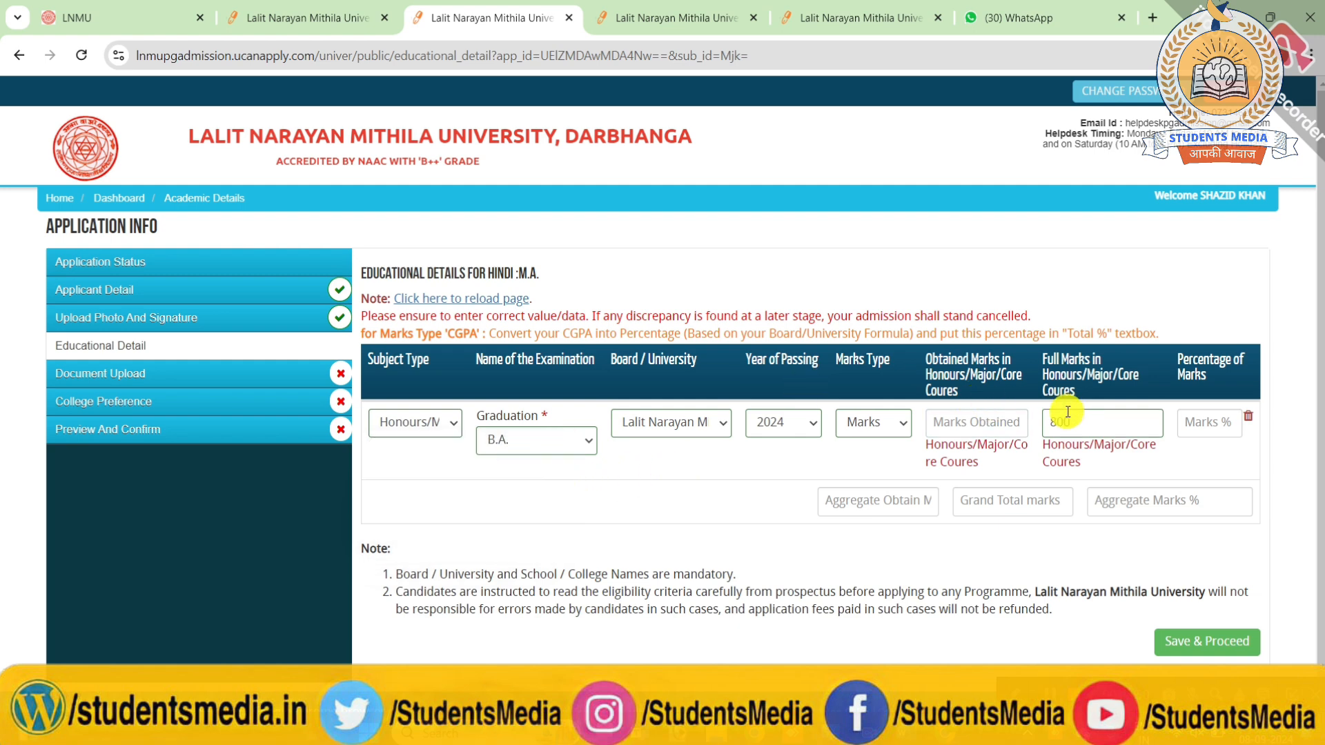
pyautogui.click(970, 417)
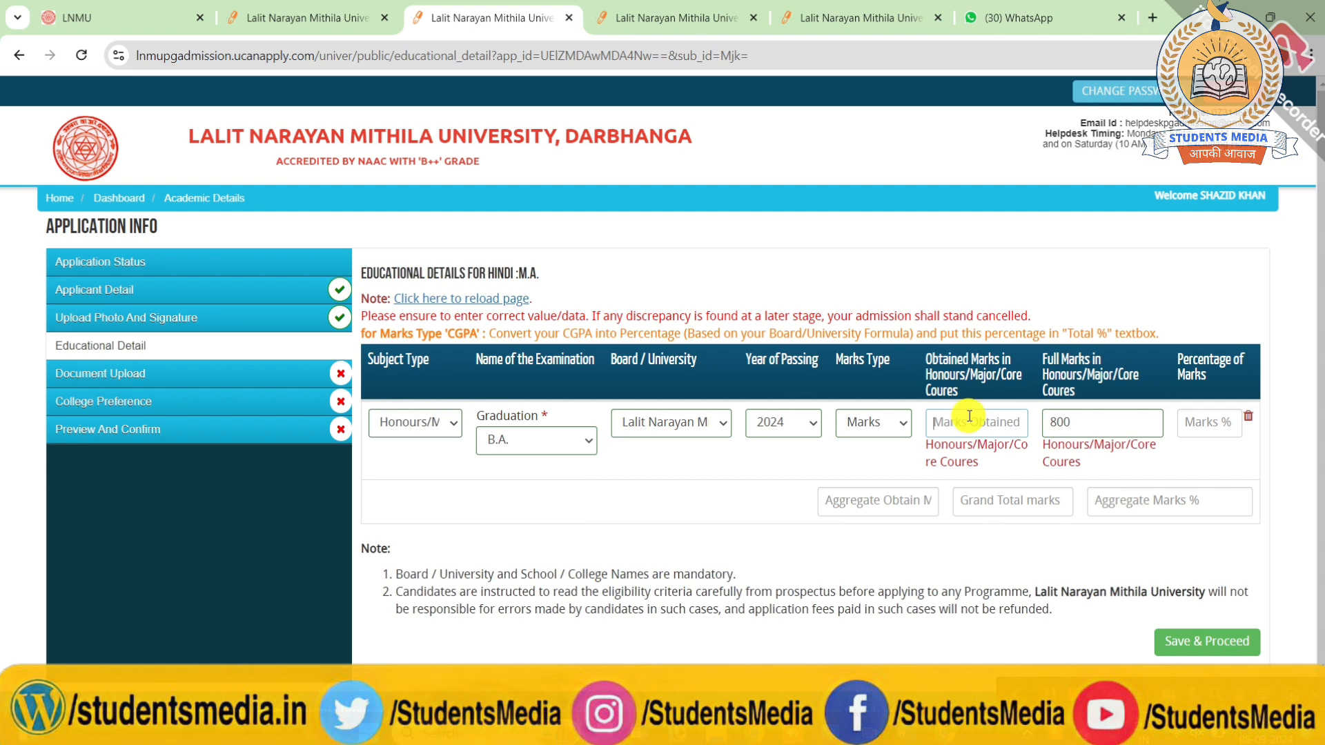
pyautogui.write('482')
pyautogui.click(992, 418)
pyautogui.press('BackSpace')
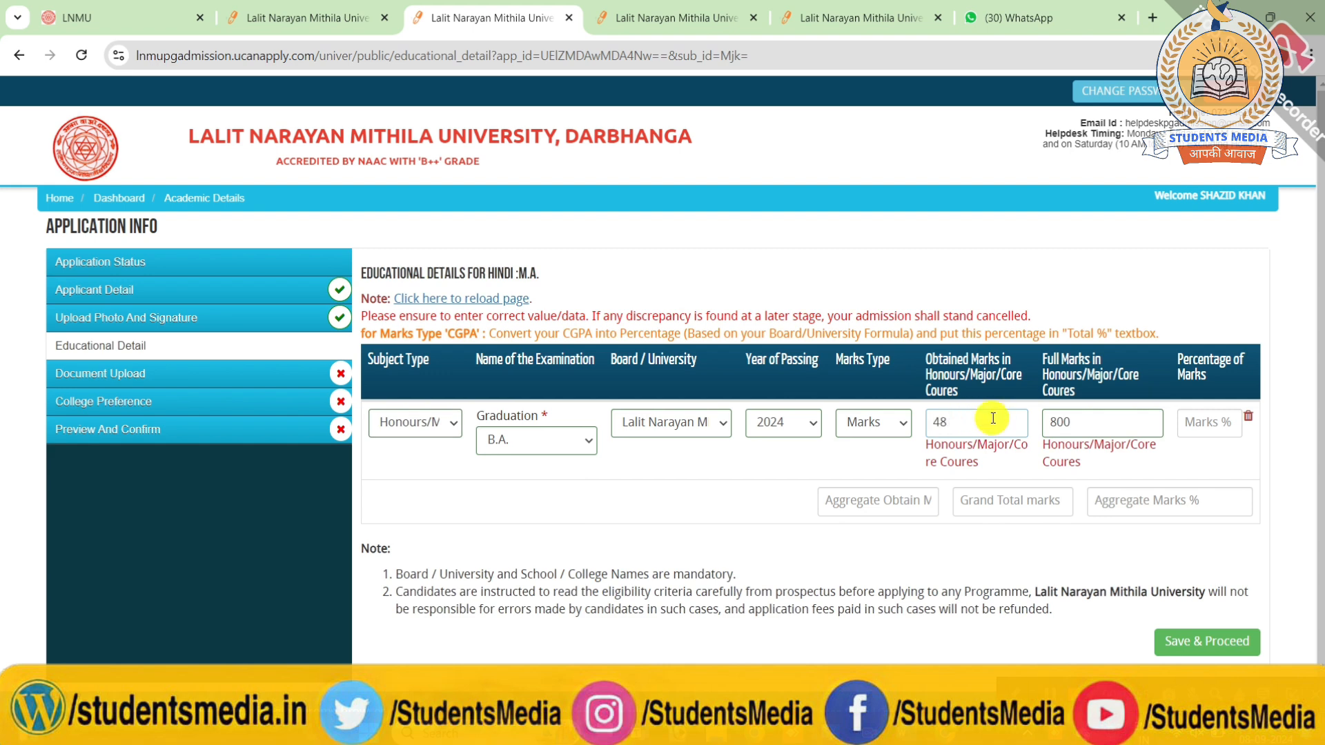
pyautogui.write('0')
pyautogui.click(865, 452)
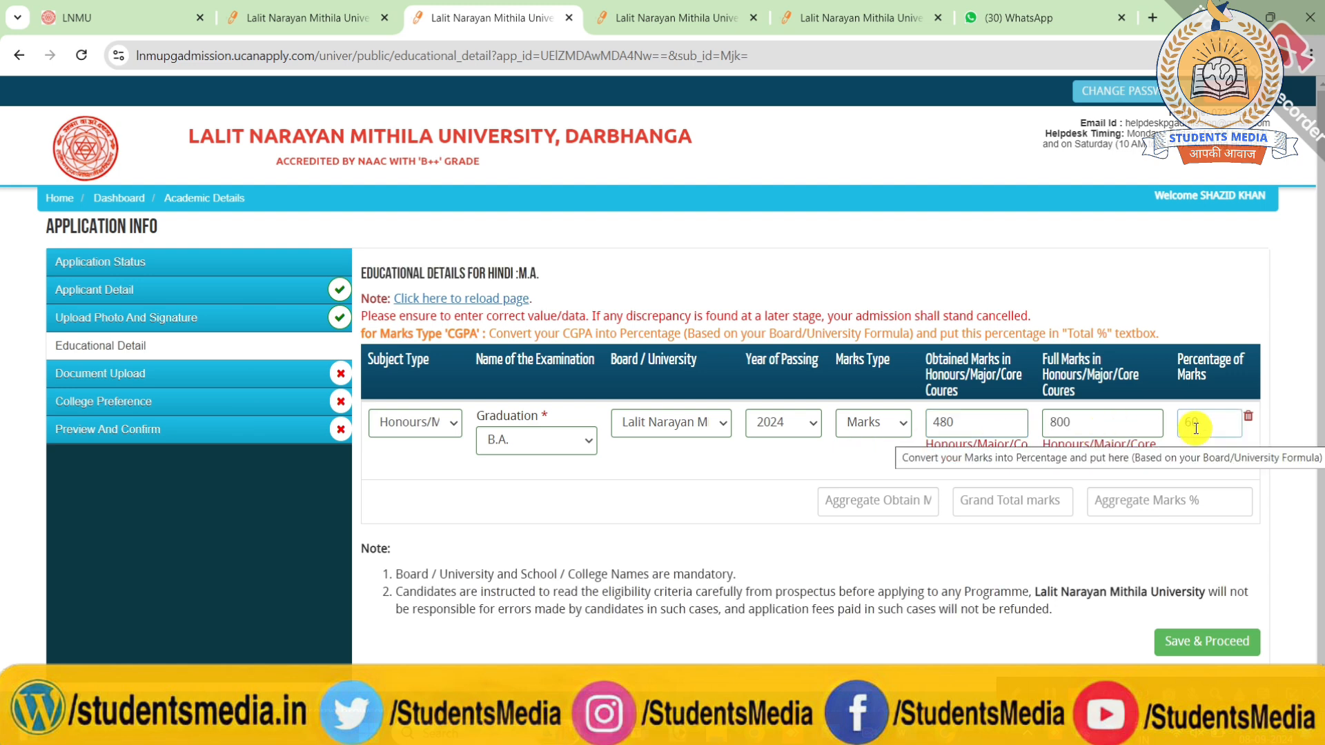
# Step: Fill in the aggregate result with 871 obtained marks, 1500 grand total marks and 58.07 percent
pyautogui.click(1040, 489)
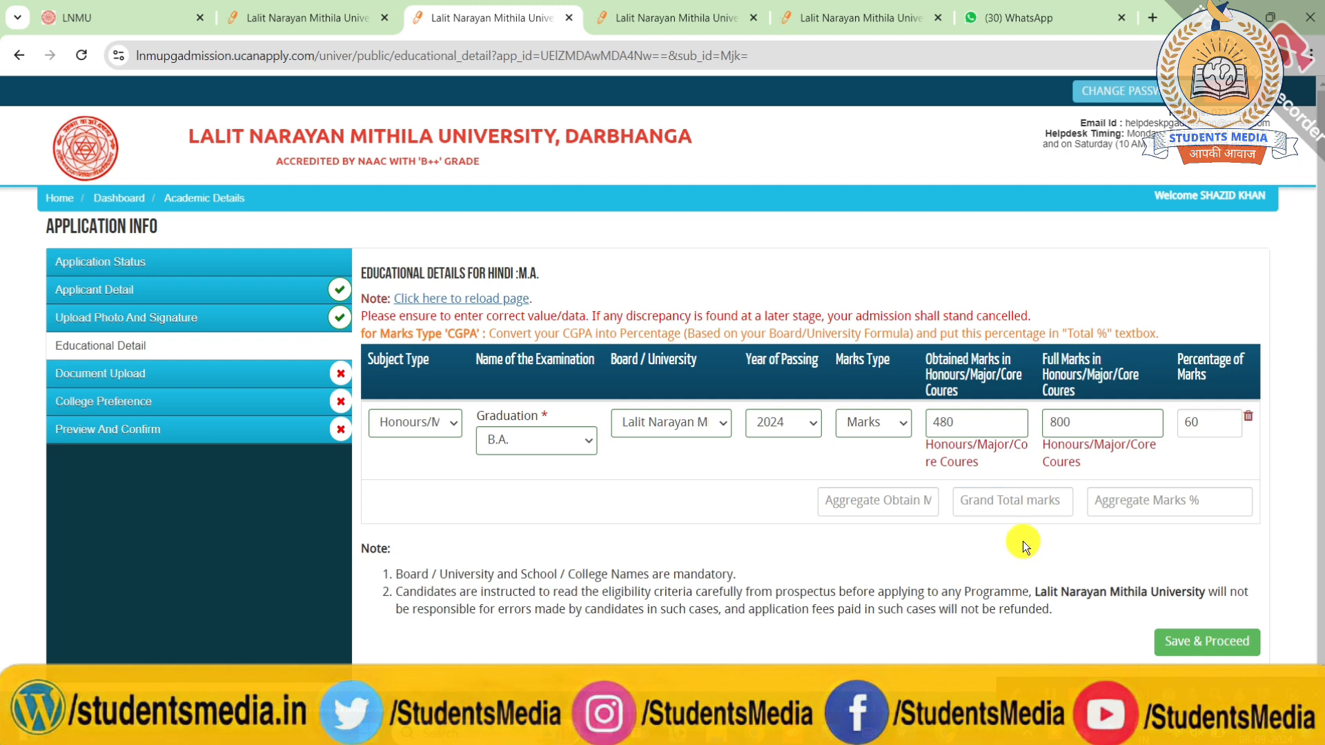
pyautogui.scroll(-1, 1023, 539)
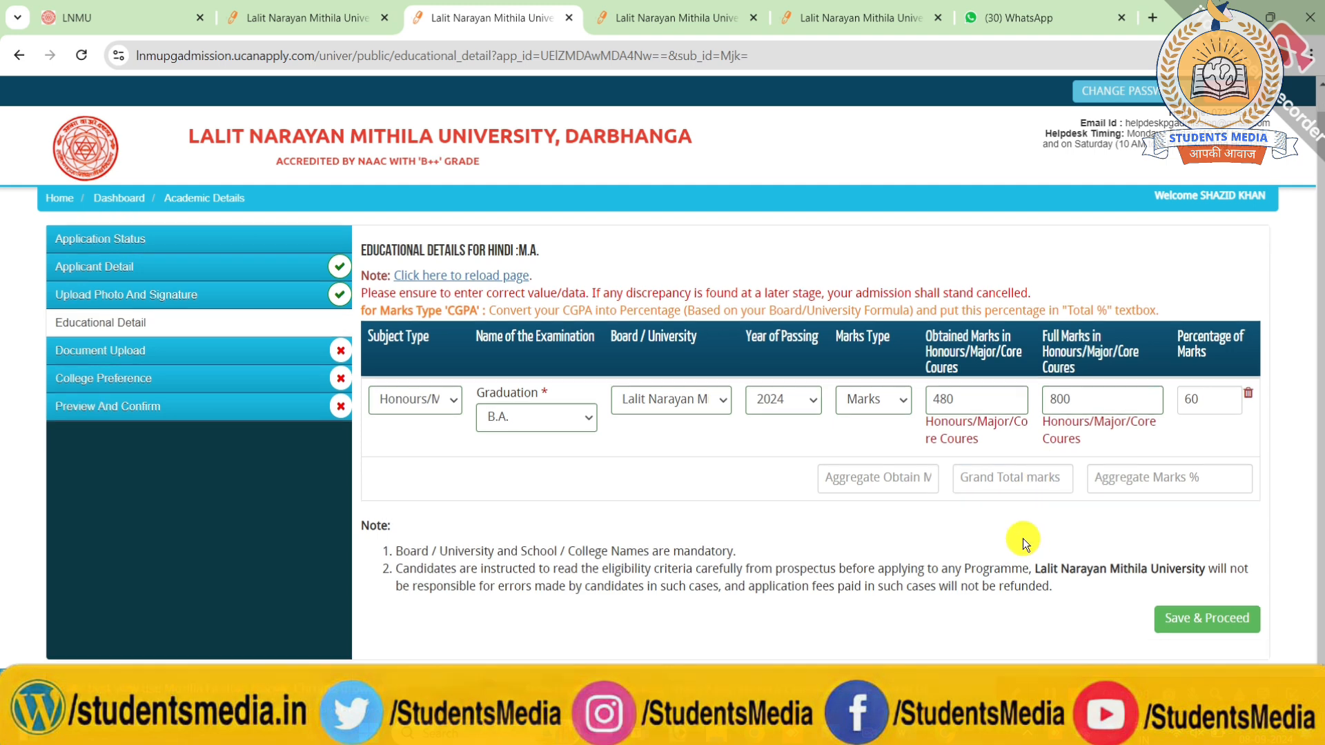
pyautogui.click(982, 475)
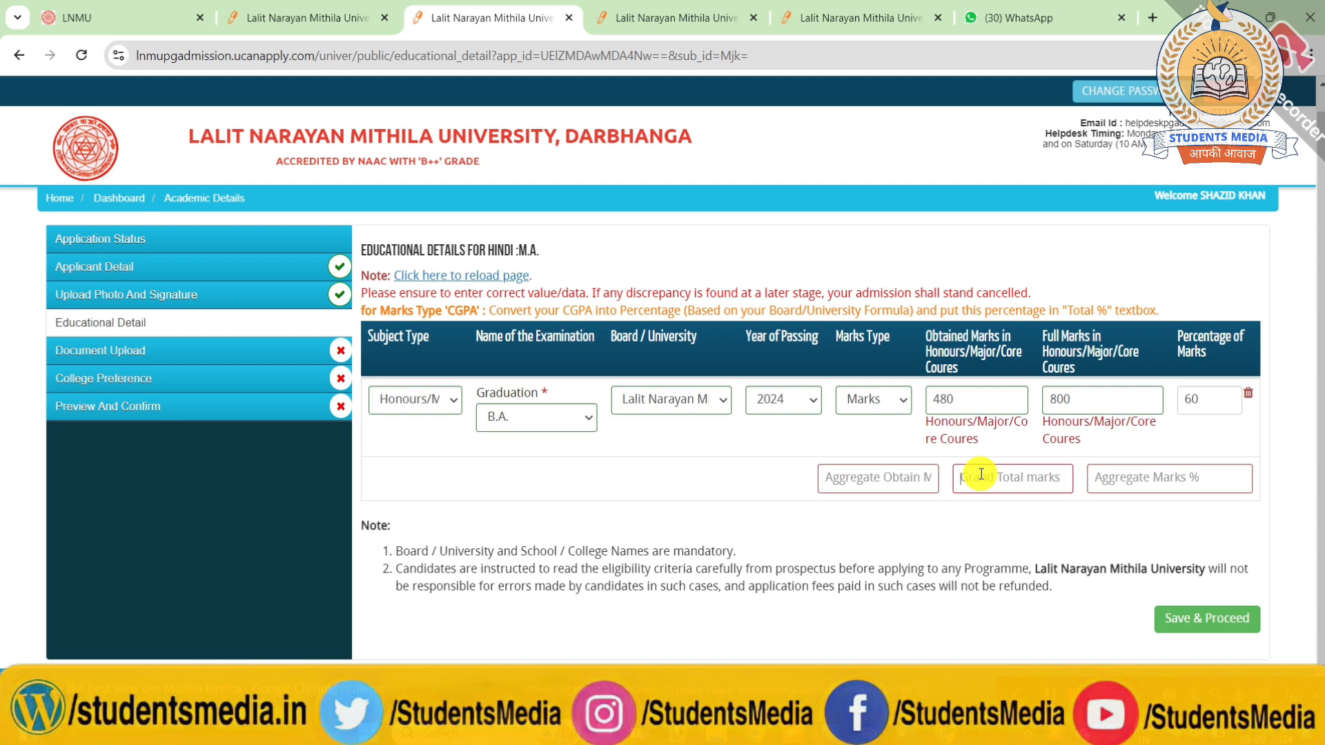
pyautogui.write('1500')
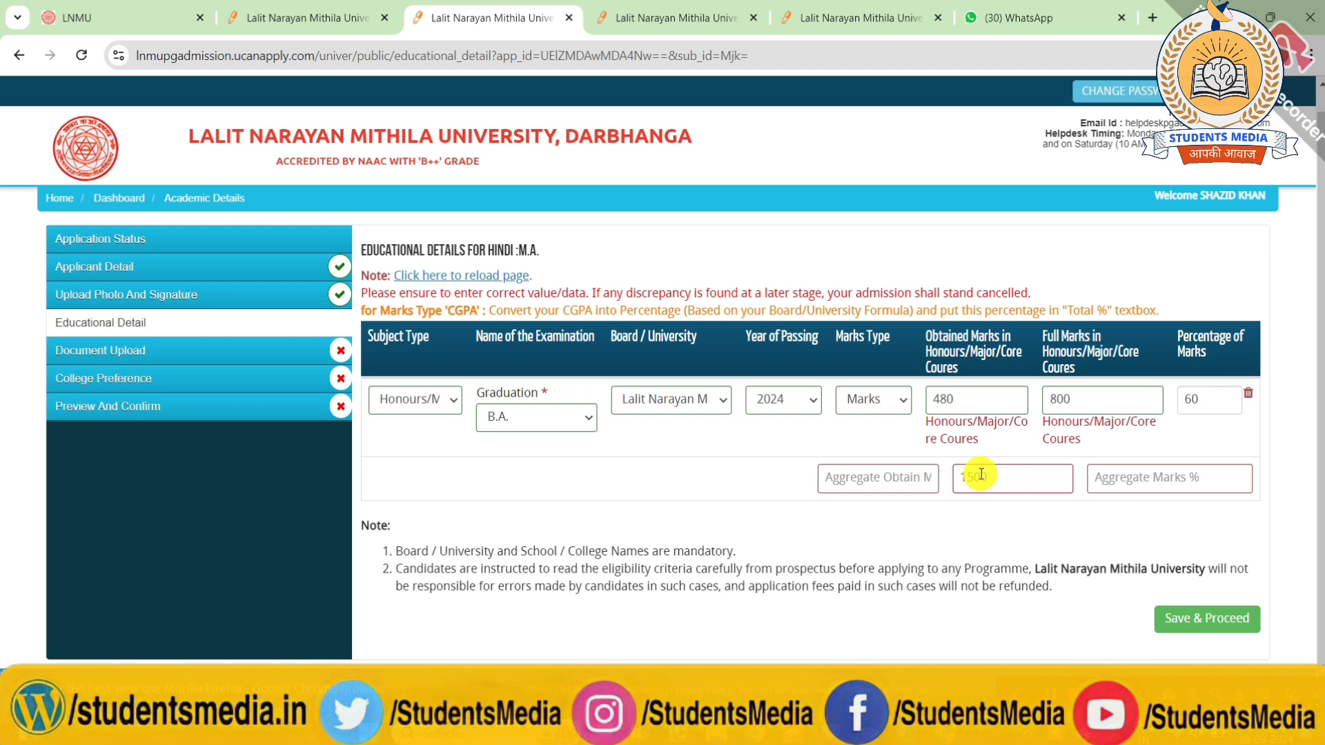
pyautogui.click(887, 473)
pyautogui.write('871')
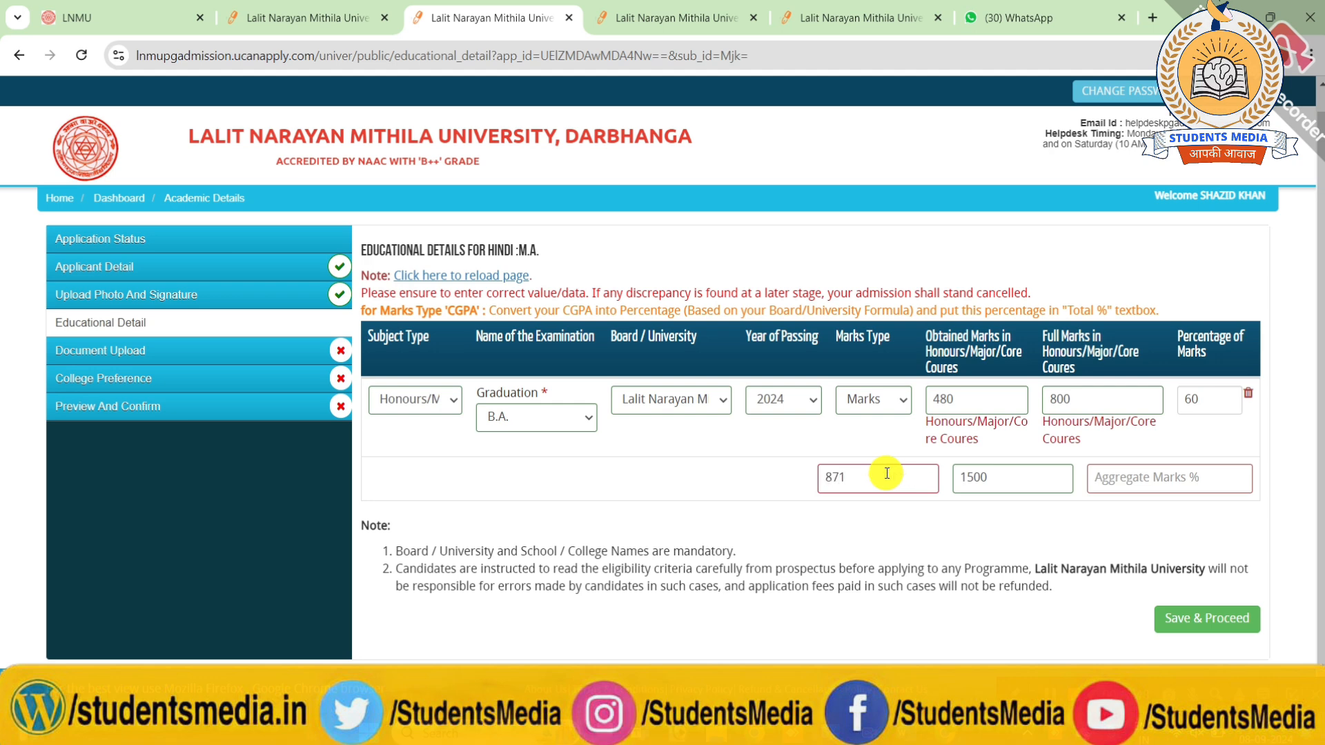
pyautogui.click(1113, 479)
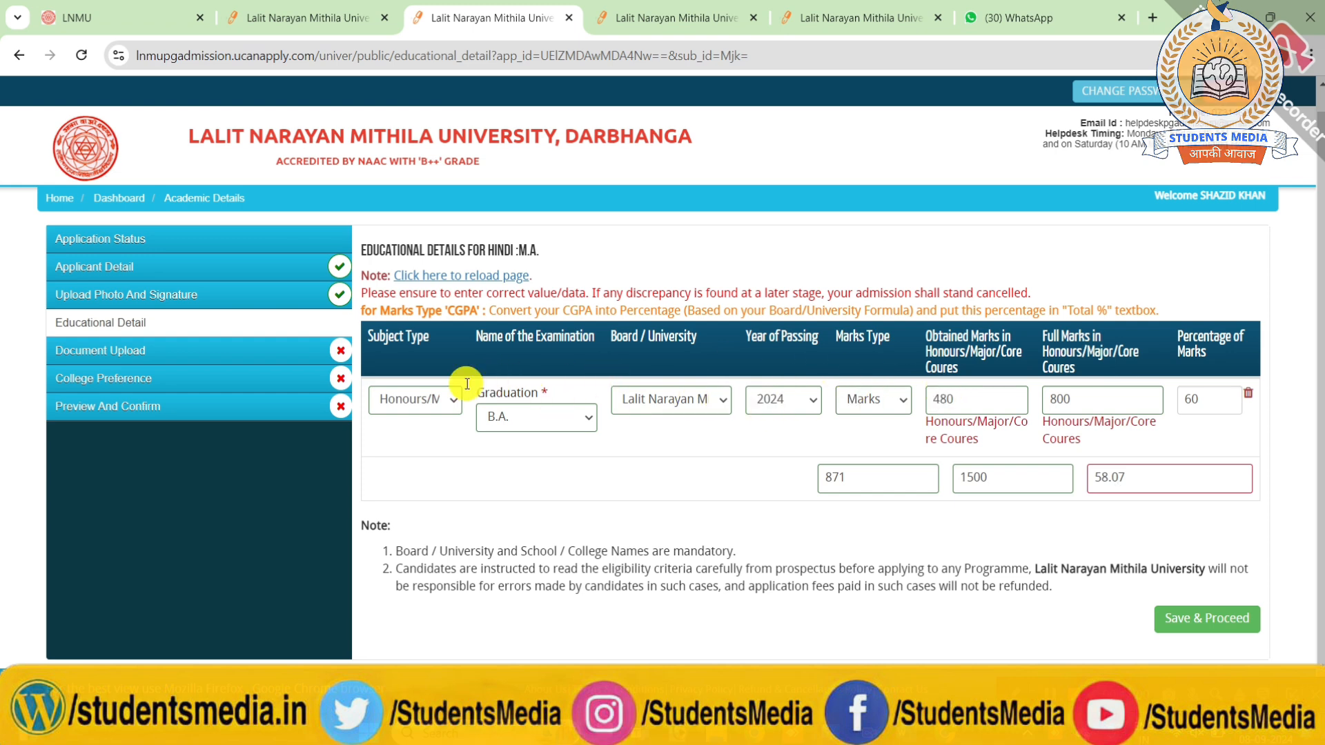
# Step: Keep Honours/Major/Core Coures as the subject type, then save the educational details and confirm that they are filled in properly
pyautogui.click(440, 390)
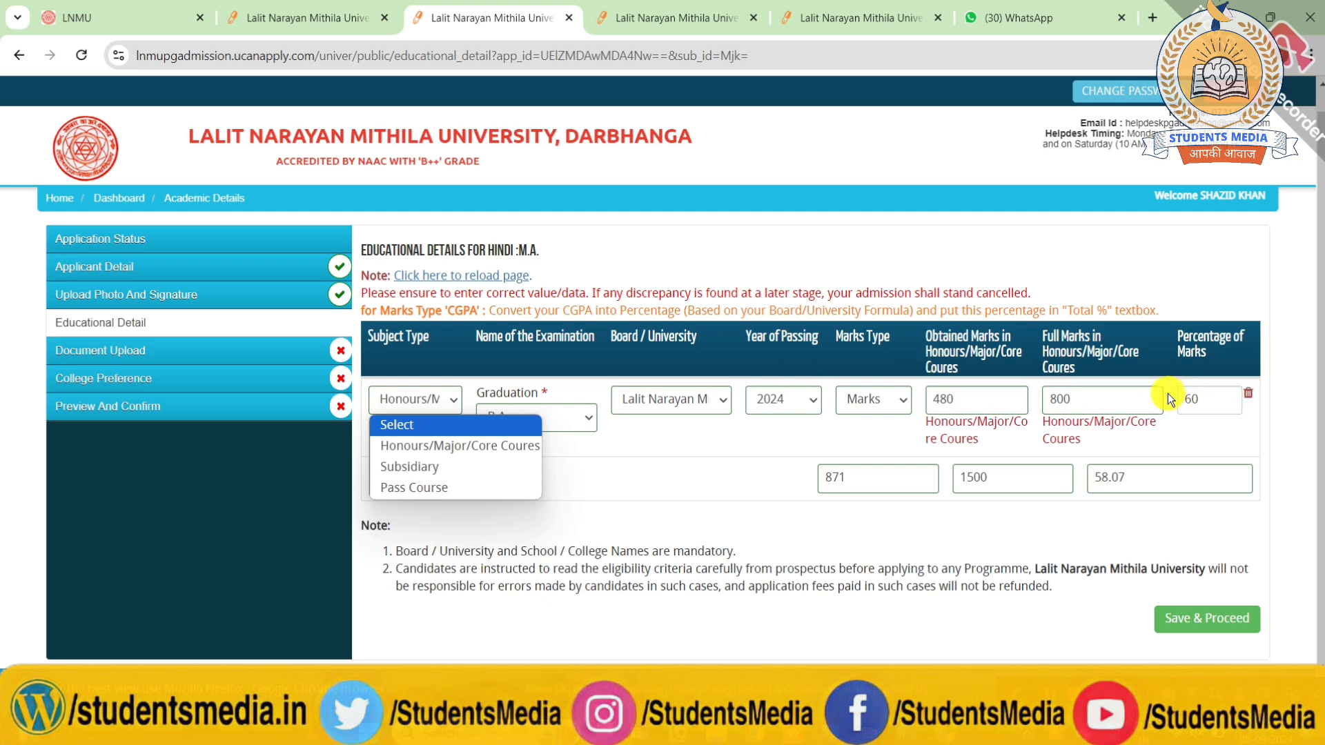
pyautogui.click(507, 445)
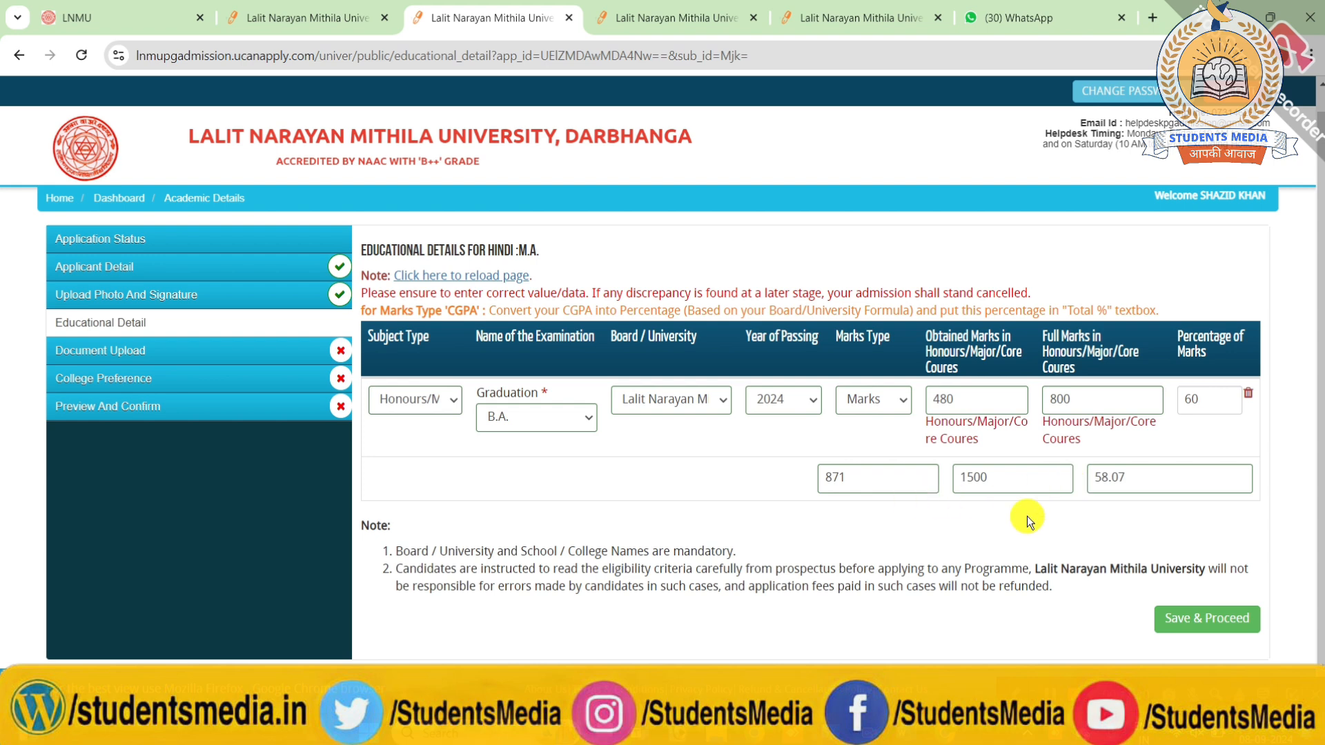
pyautogui.click(1195, 615)
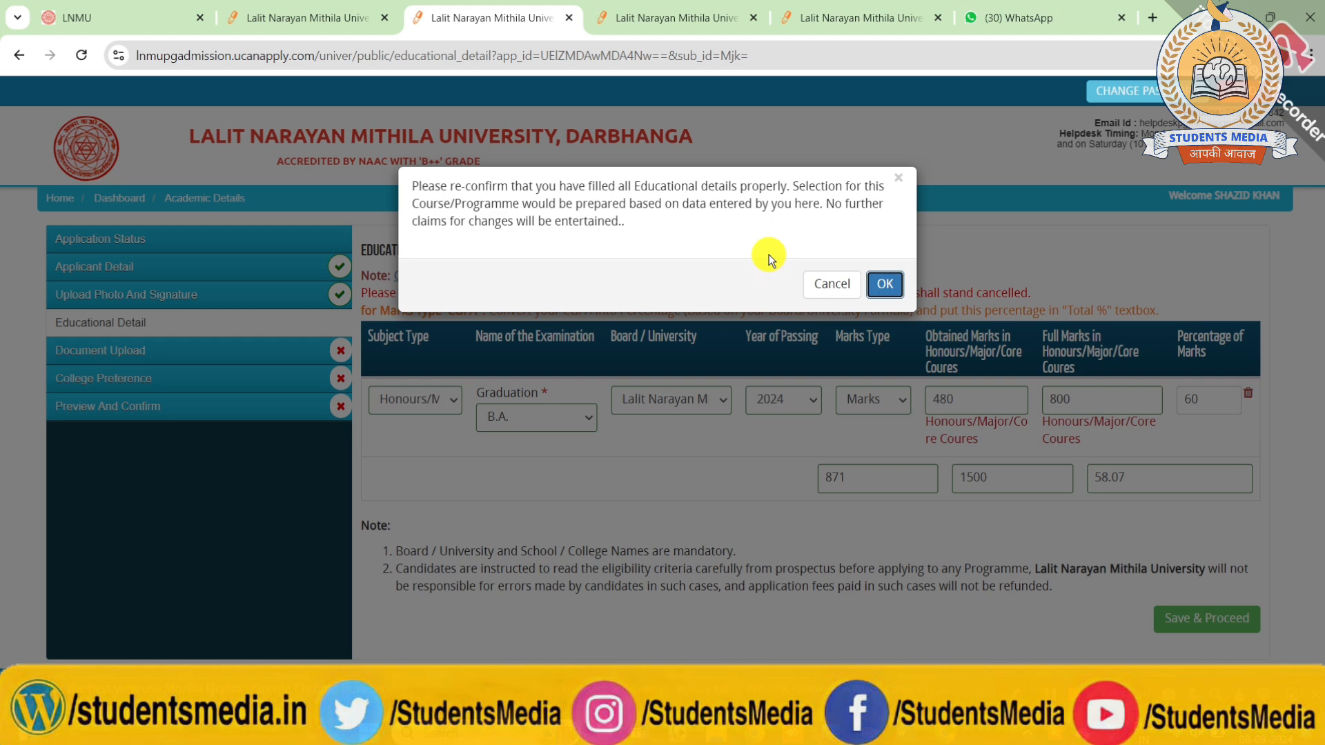
pyautogui.click(882, 278)
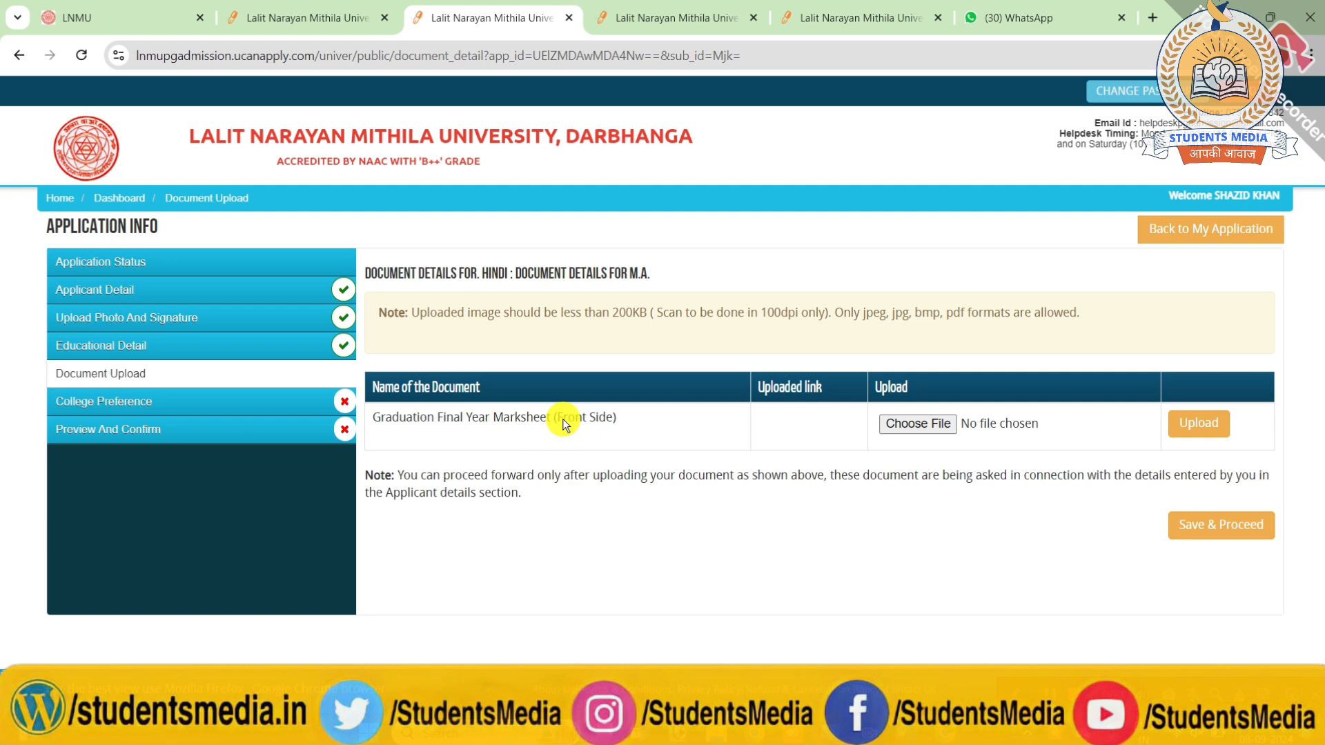
# Step: Upload the PDF of the Graduation Final Year Marksheet (Front Side) and proceed to the college preferences
pyautogui.click(923, 424)
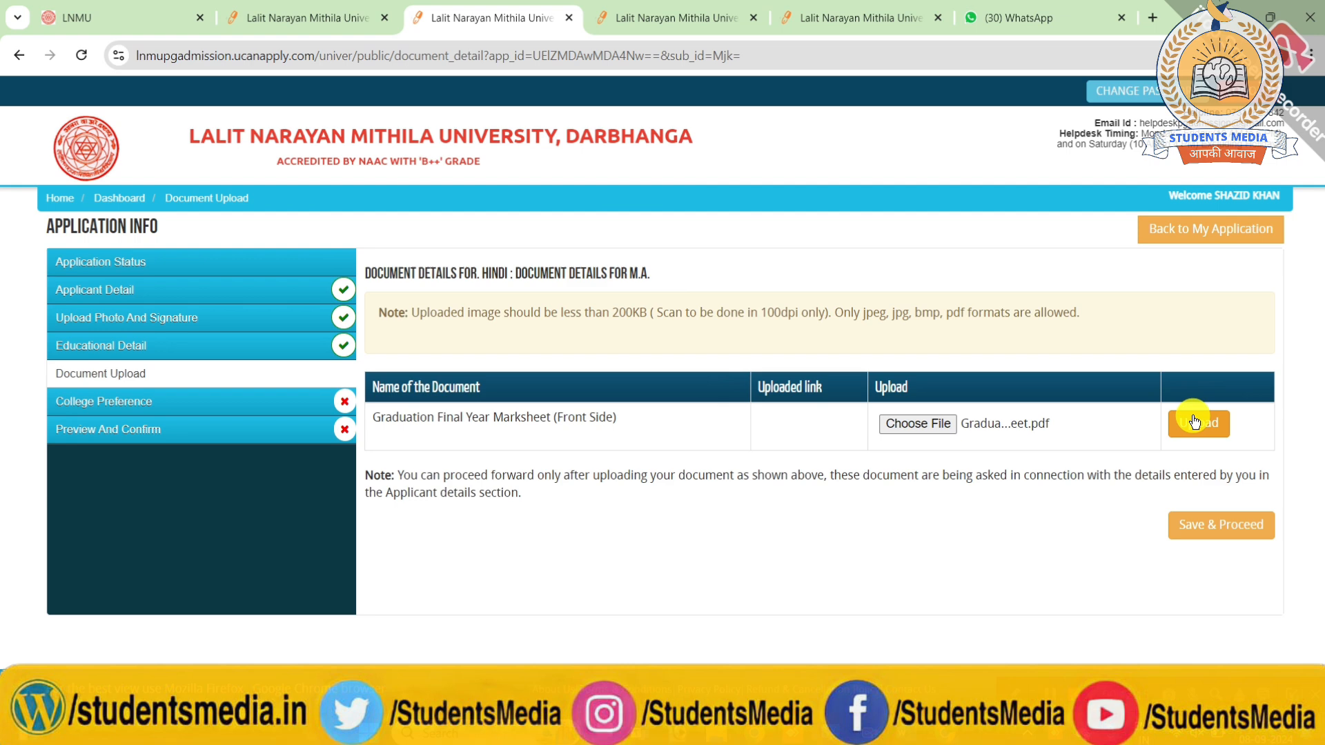
pyautogui.click(1194, 422)
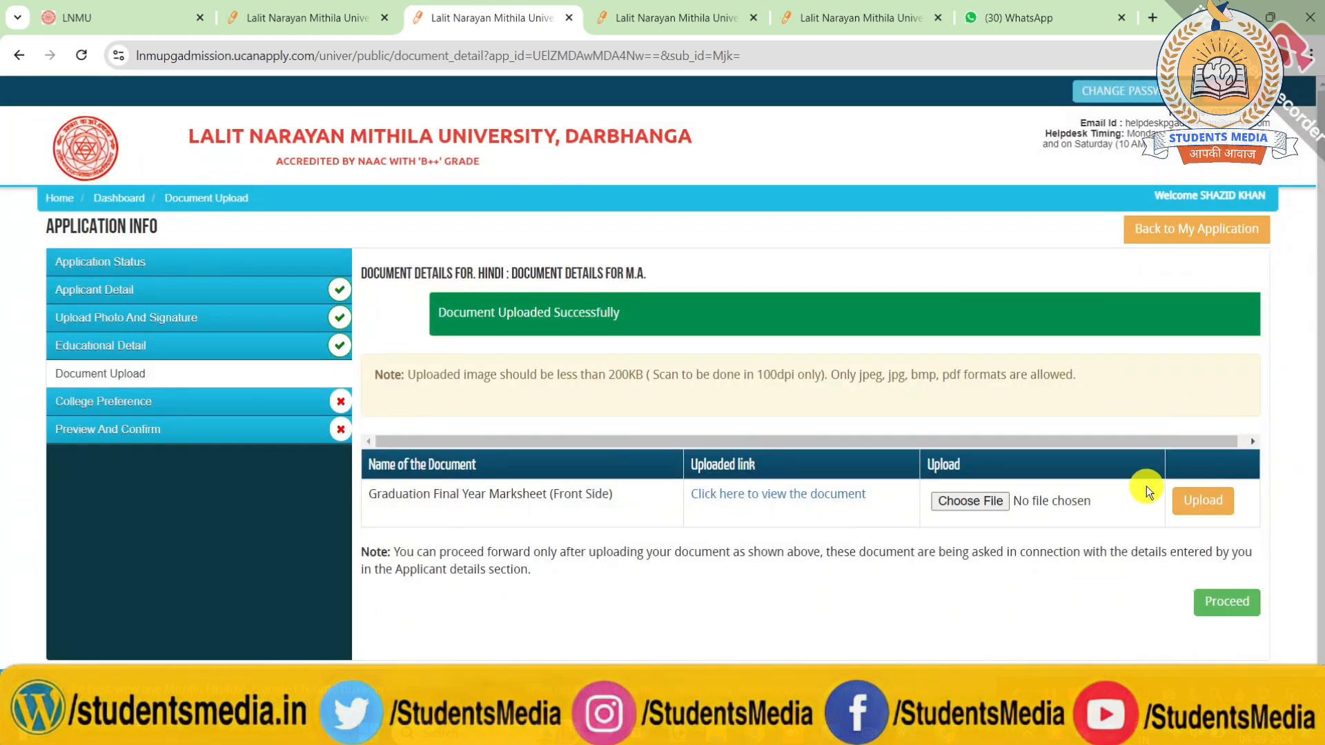
pyautogui.click(1209, 605)
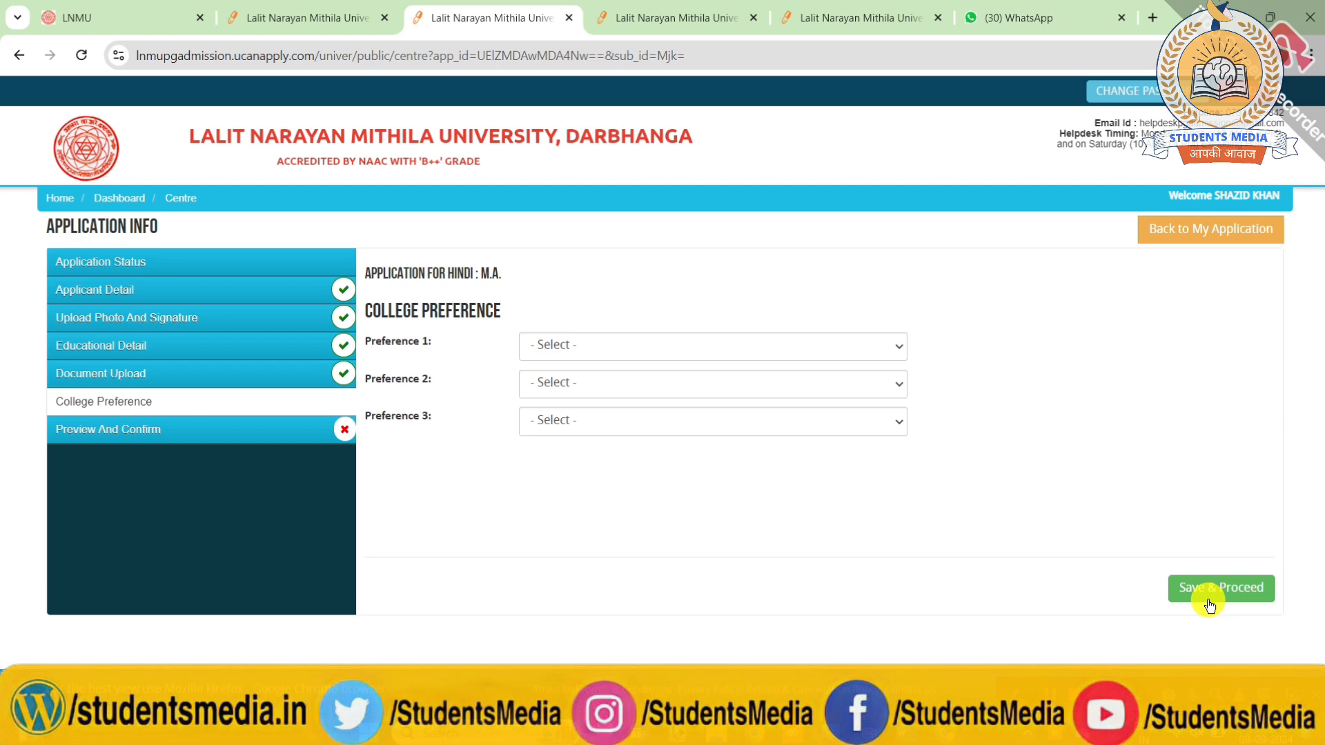
# Step: Choose C.M. College, Darbhanga, R.K. College, Madhubani and University Department, L.N.M.U. Darbhanga as preferences 1 to 3 and save them
pyautogui.click(812, 344)
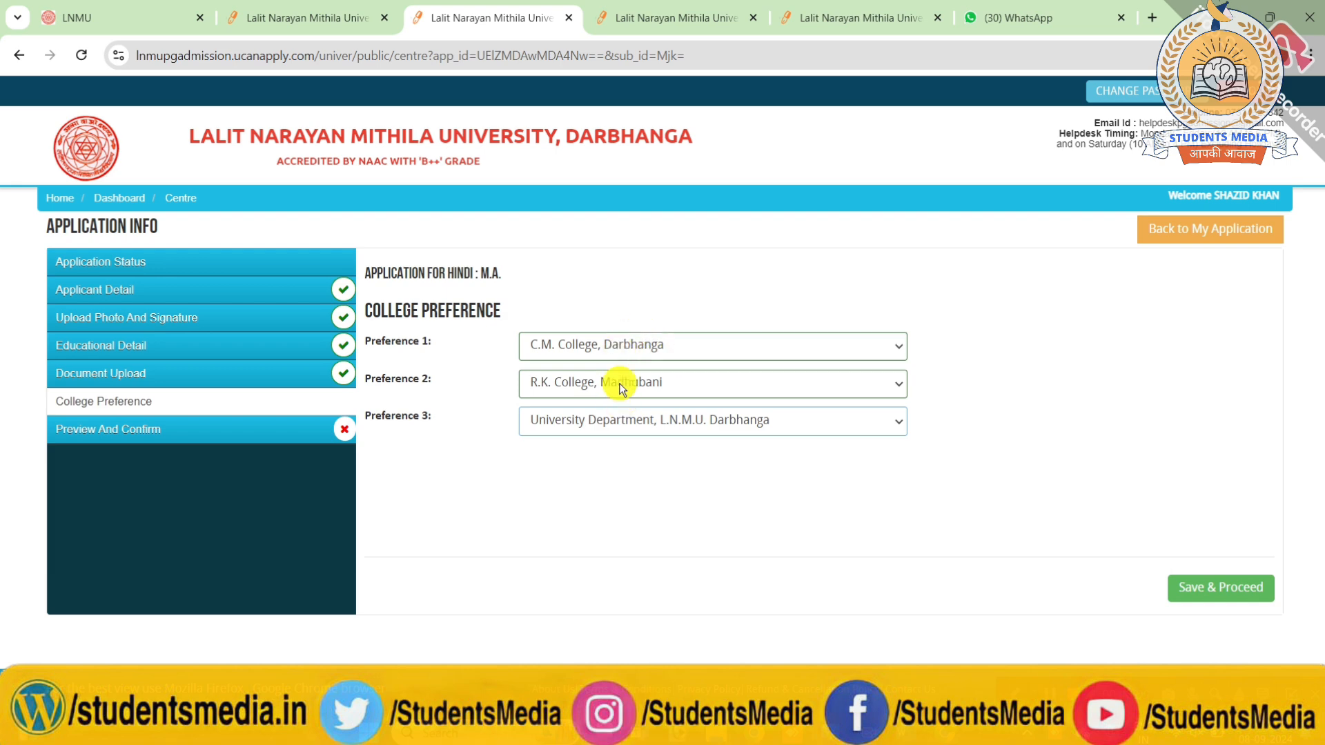
pyautogui.click(1204, 585)
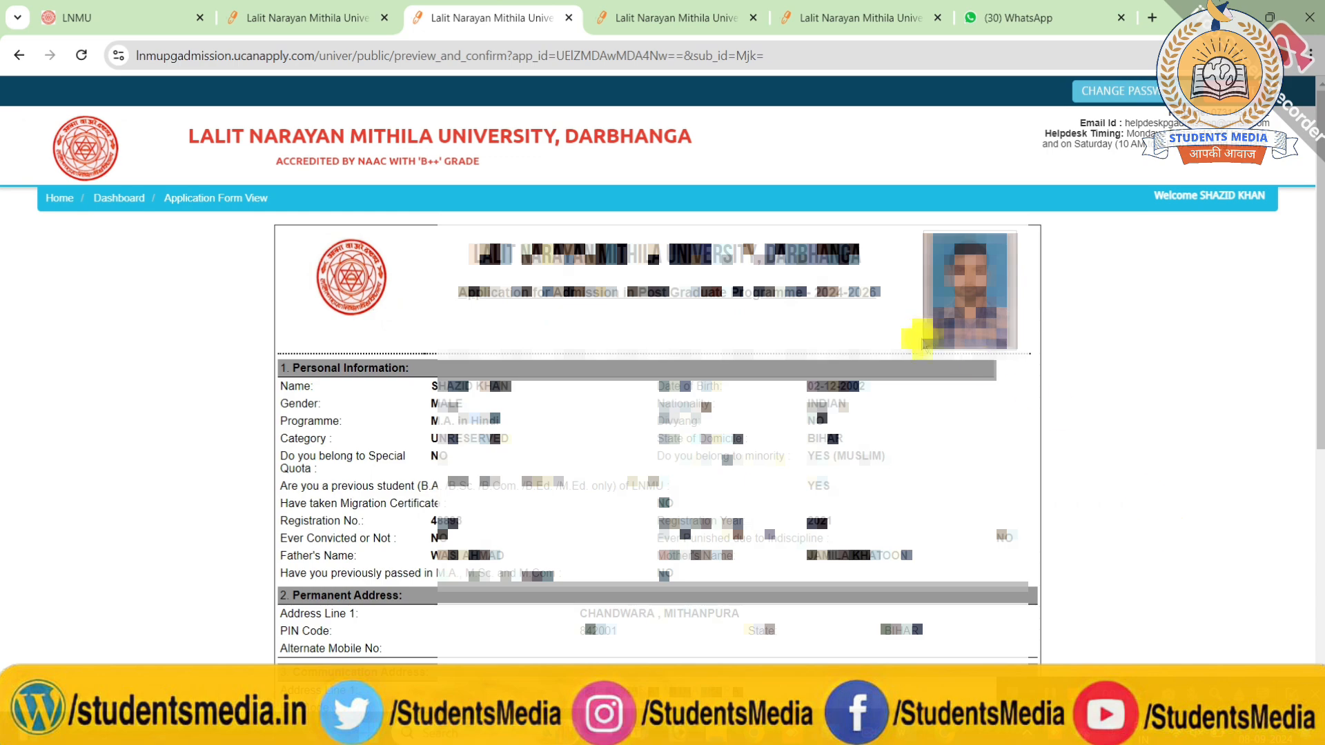
# Step: Review the application preview, accept the declaration, and confirm and submit the application
pyautogui.scroll(-6, 854, 442)
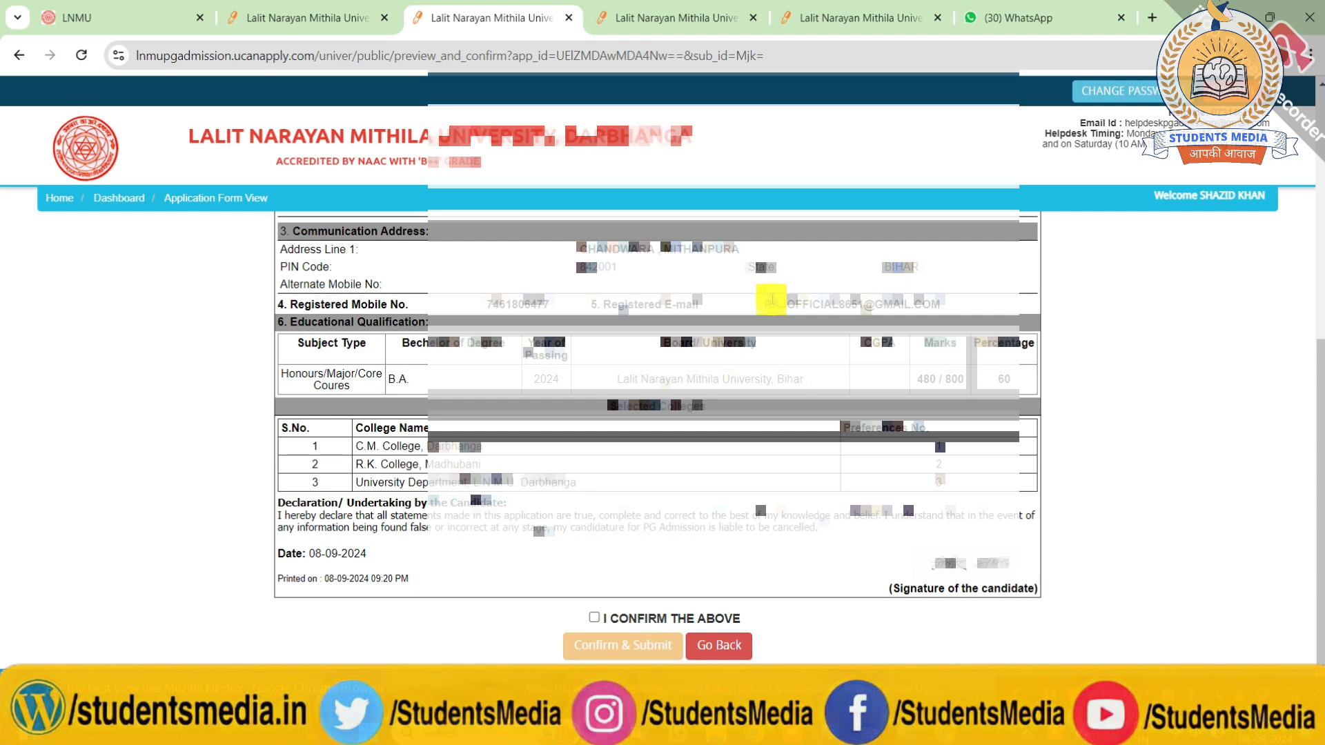
pyautogui.click(587, 613)
pyautogui.click(587, 615)
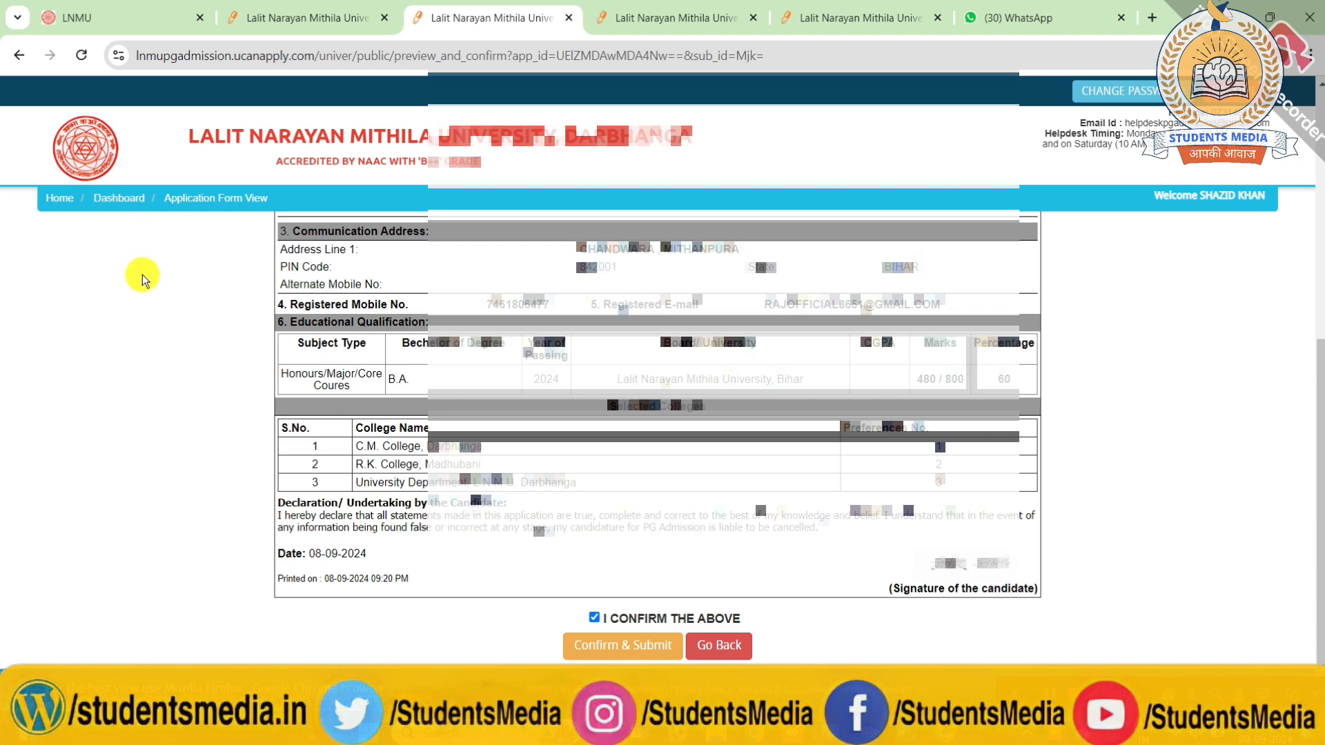
pyautogui.click(599, 645)
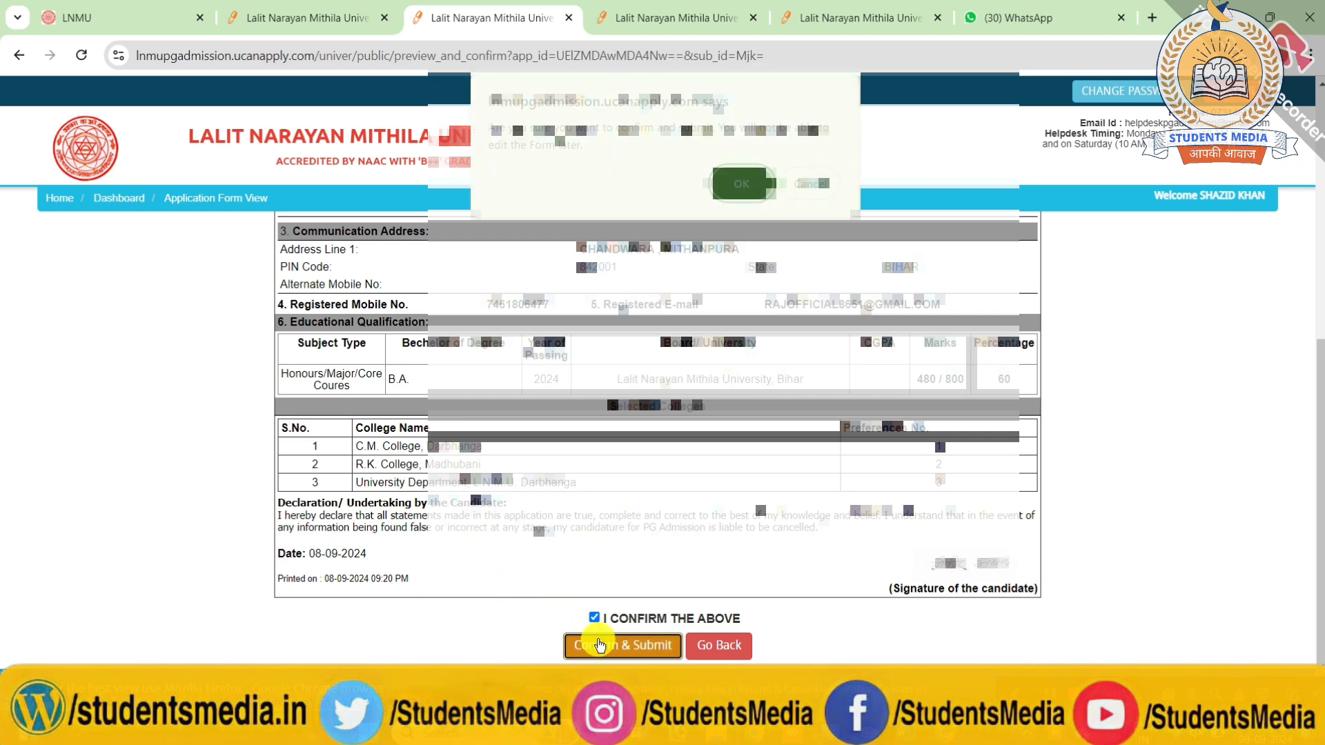
pyautogui.click(729, 183)
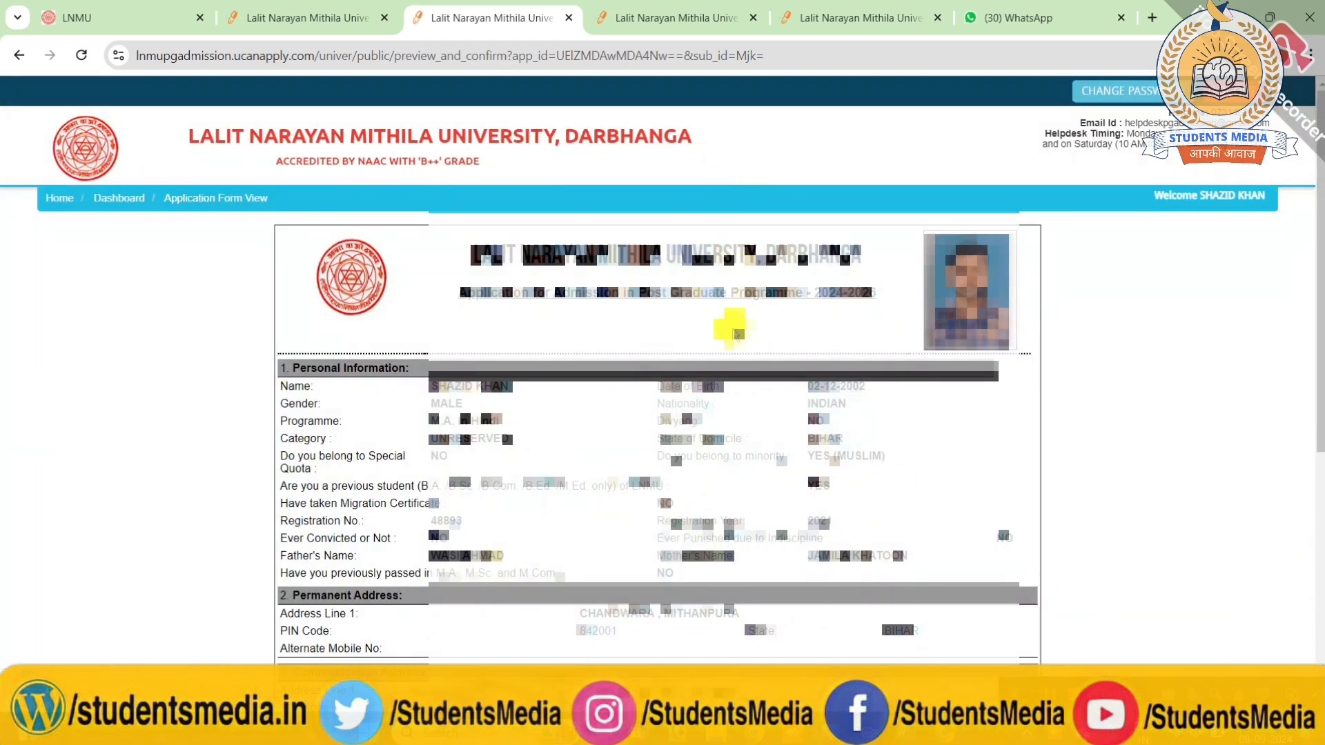
# Step: Proceed to the application fee payment and choose ONLINE as payment type with Debit Card as the method
pyautogui.scroll(-5, 734, 375)
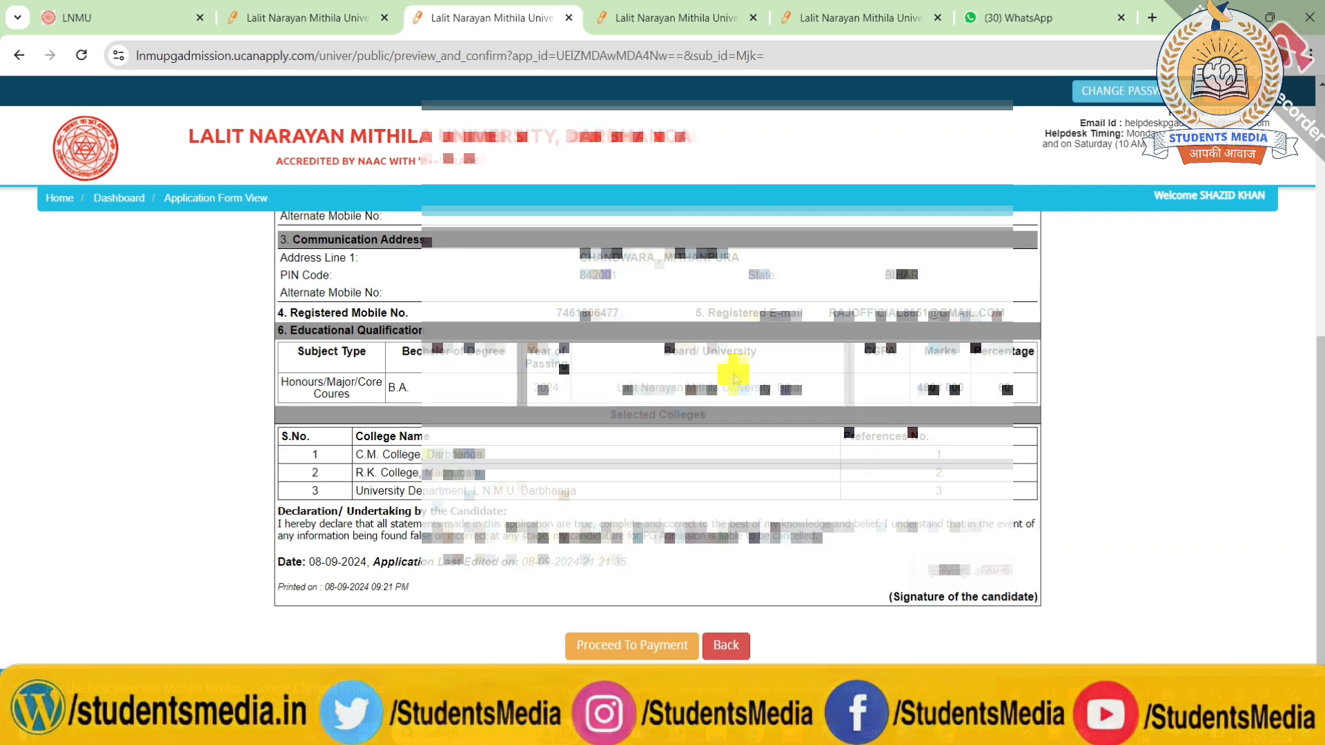
pyautogui.click(640, 648)
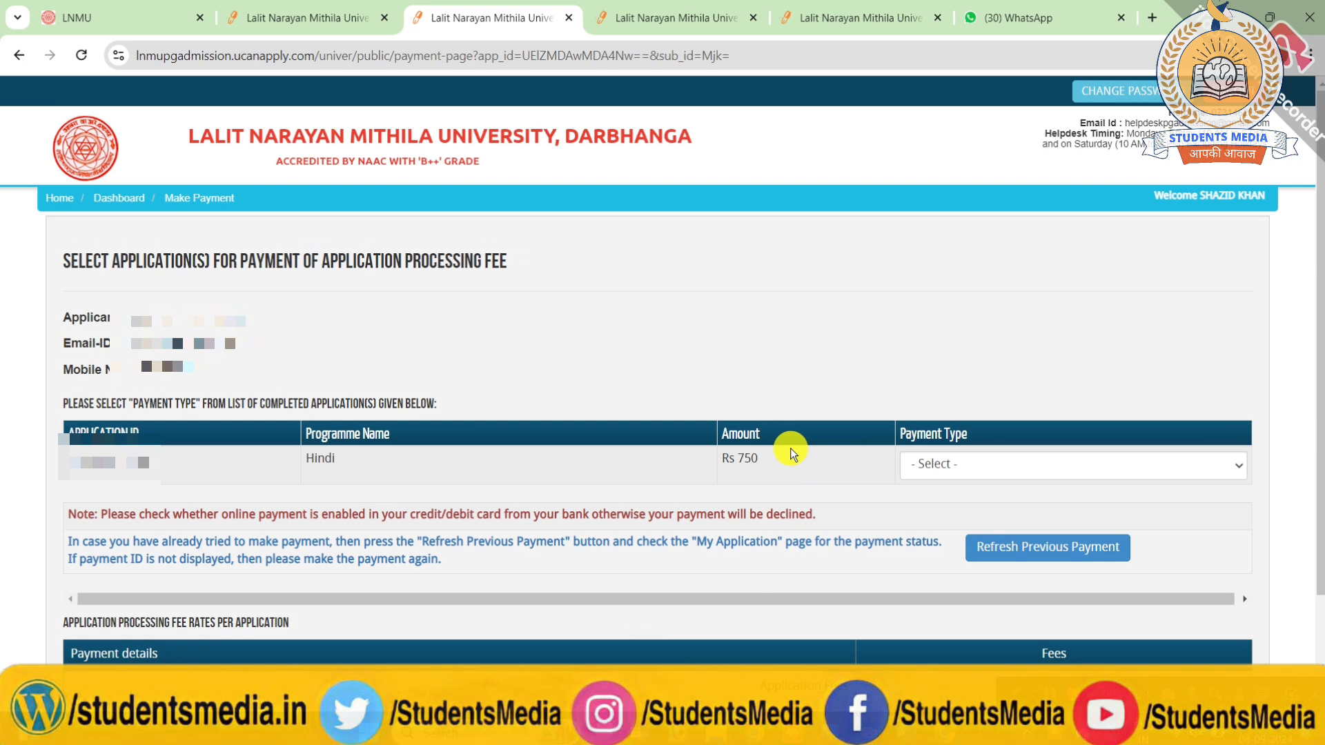
pyautogui.click(910, 462)
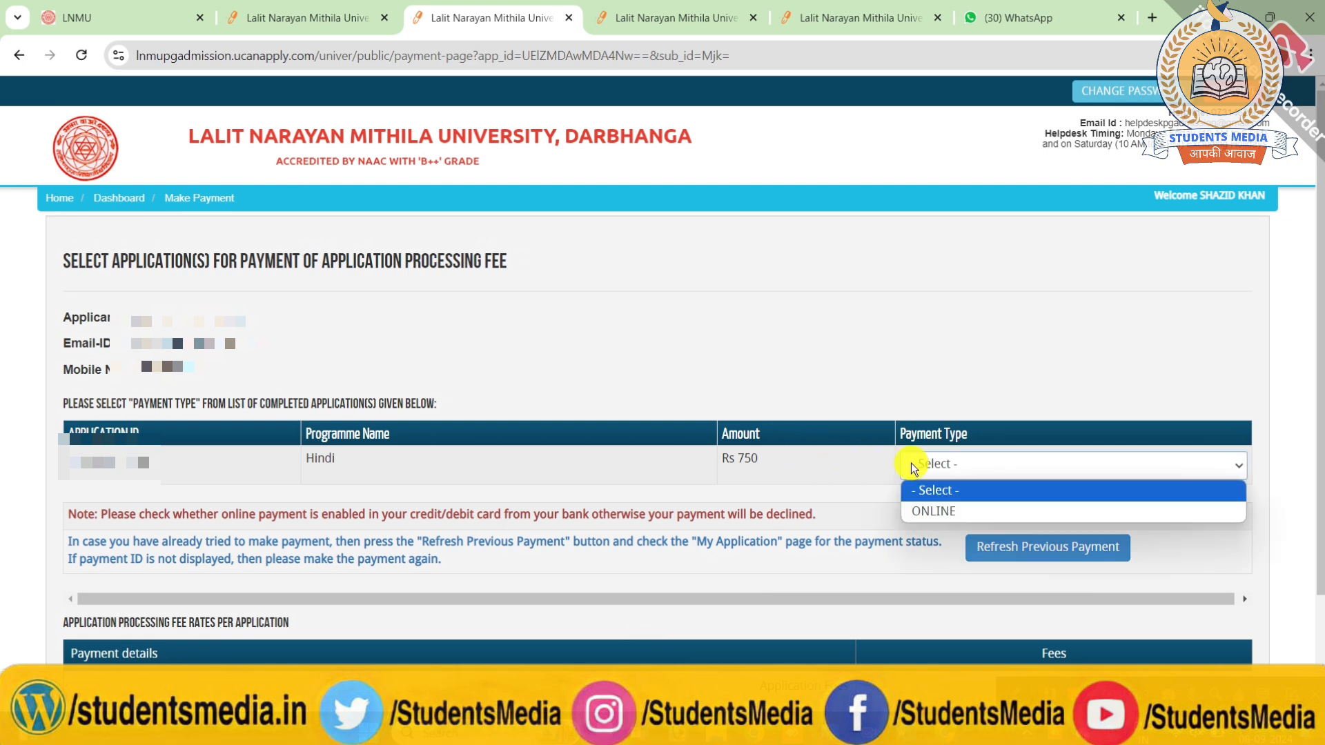
pyautogui.click(917, 506)
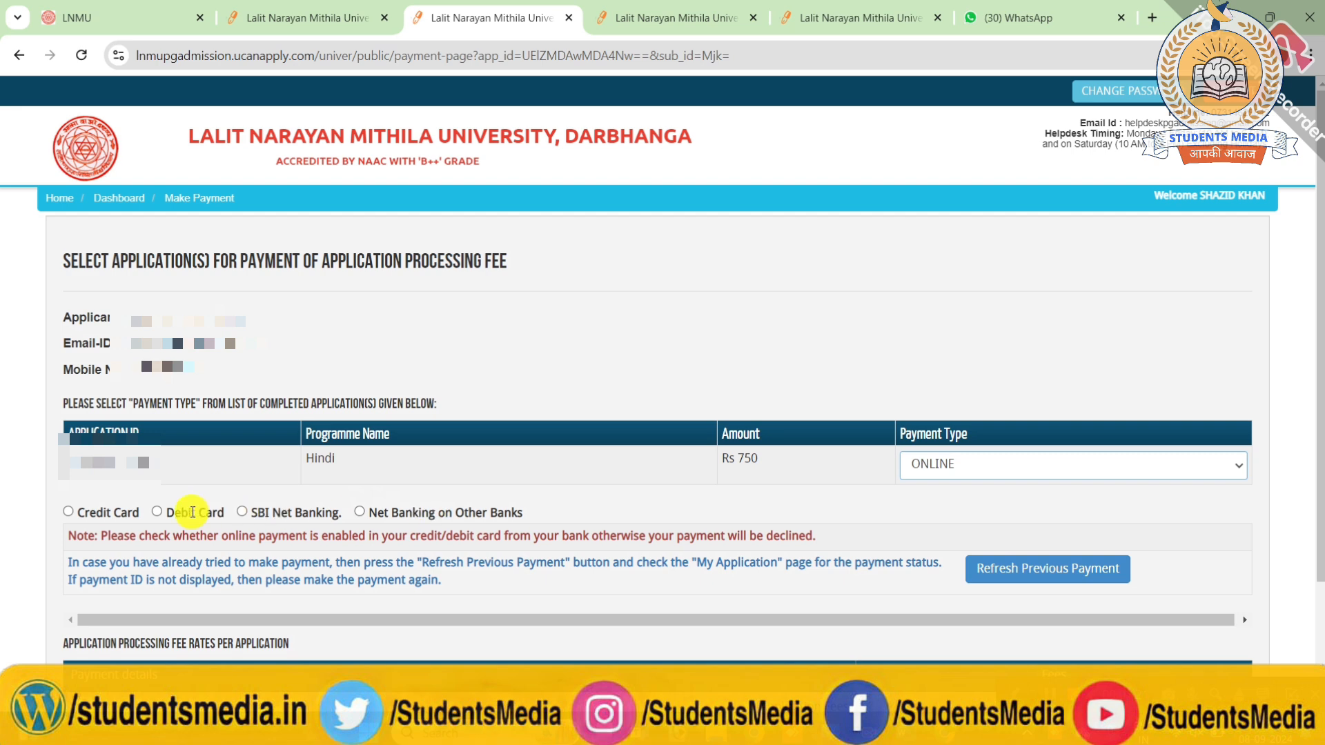
pyautogui.click(155, 511)
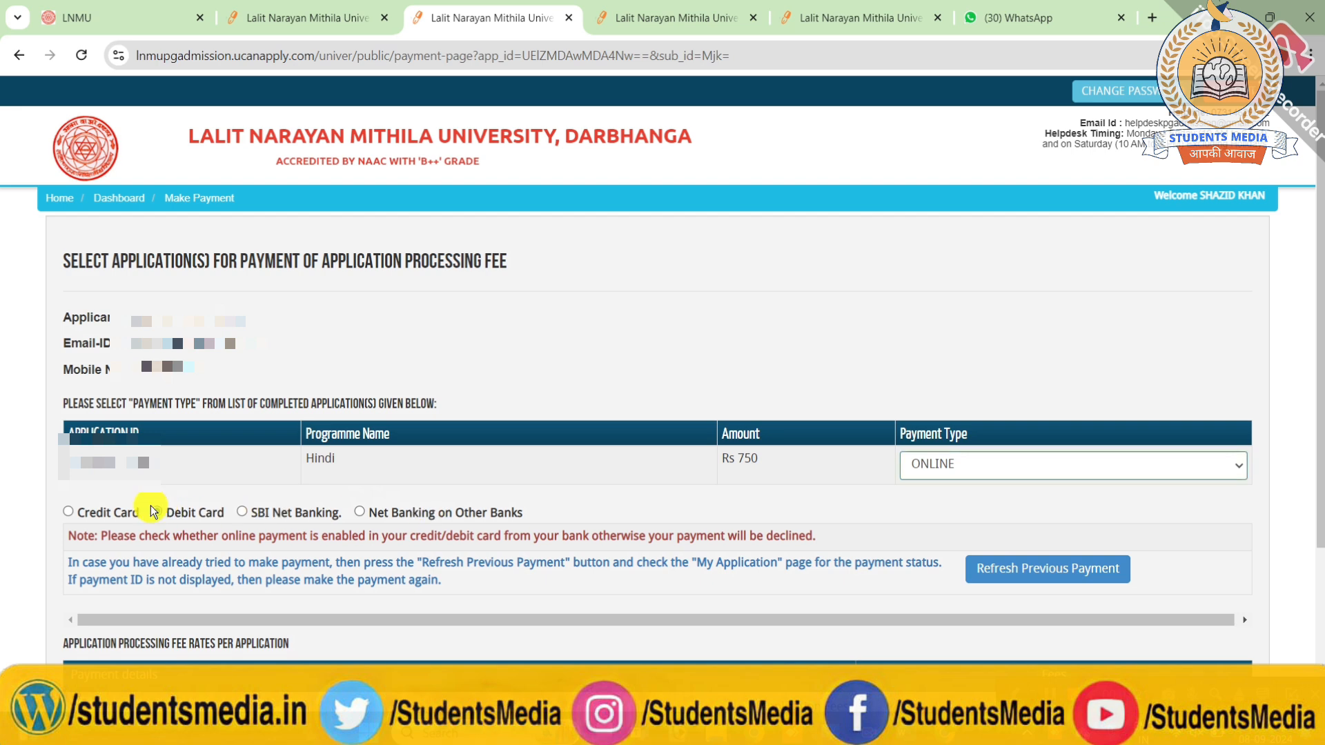
# Step: Review the fee details, proceed to pay and start the online payment of the application fee
pyautogui.scroll(-3, 384, 509)
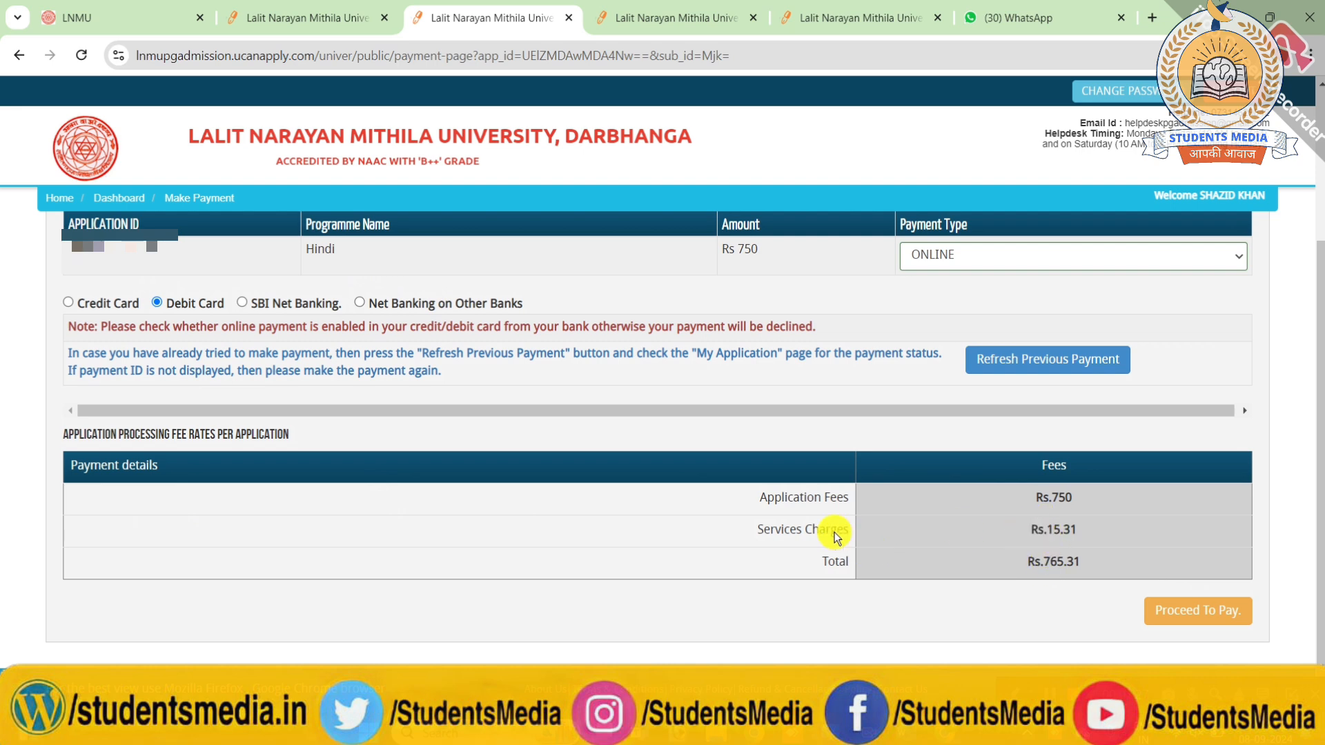
pyautogui.click(1170, 609)
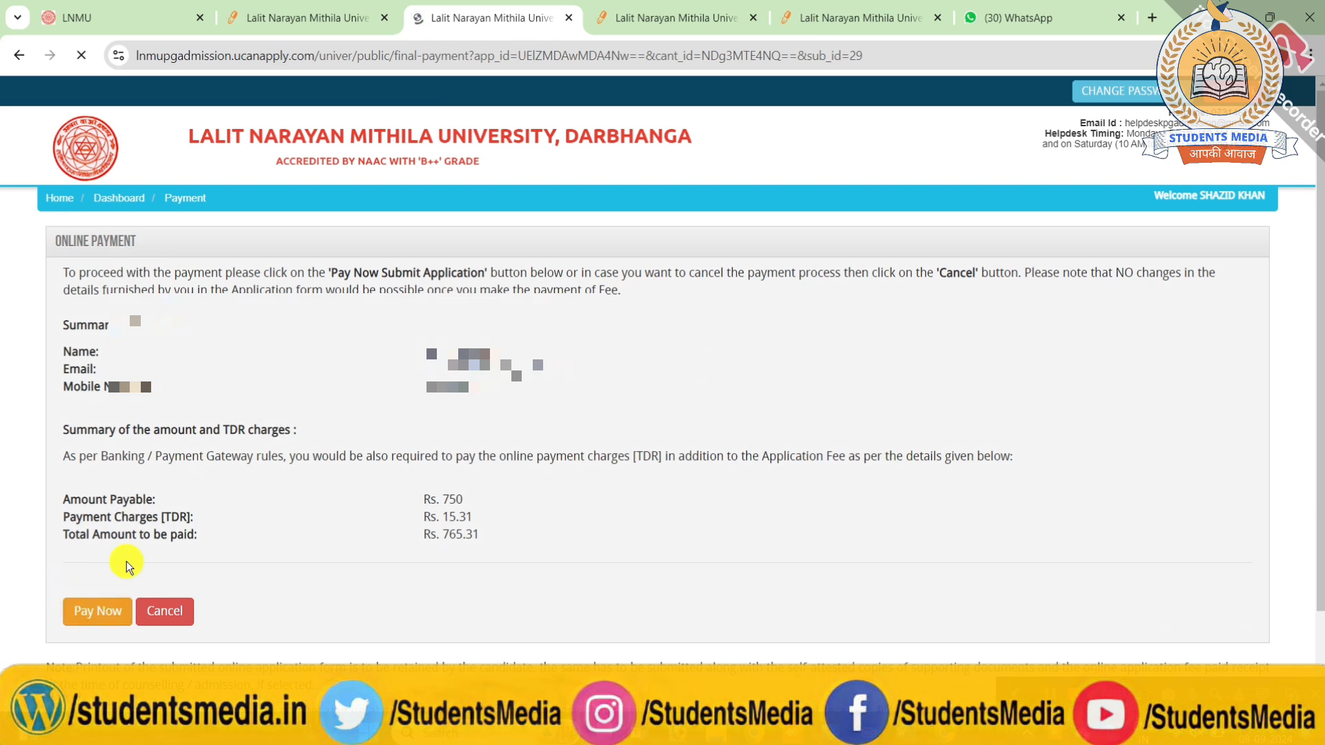
pyautogui.click(97, 611)
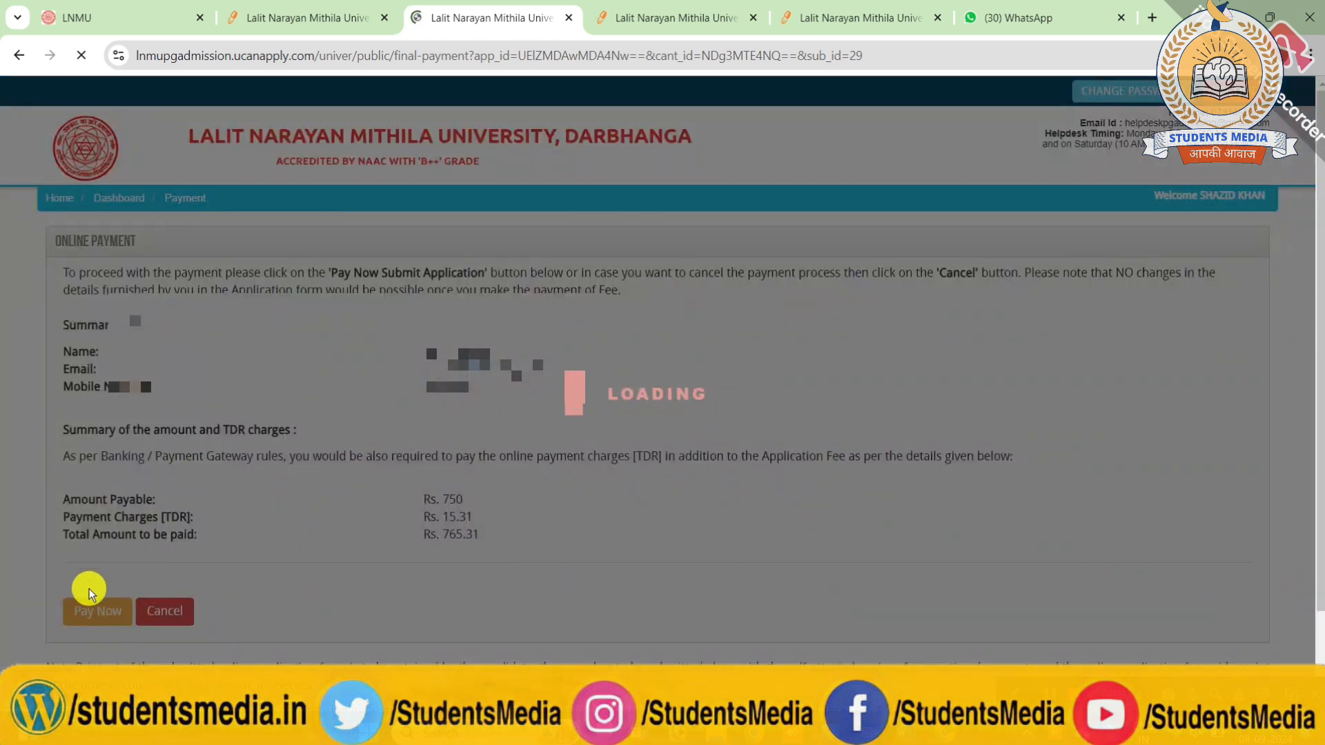